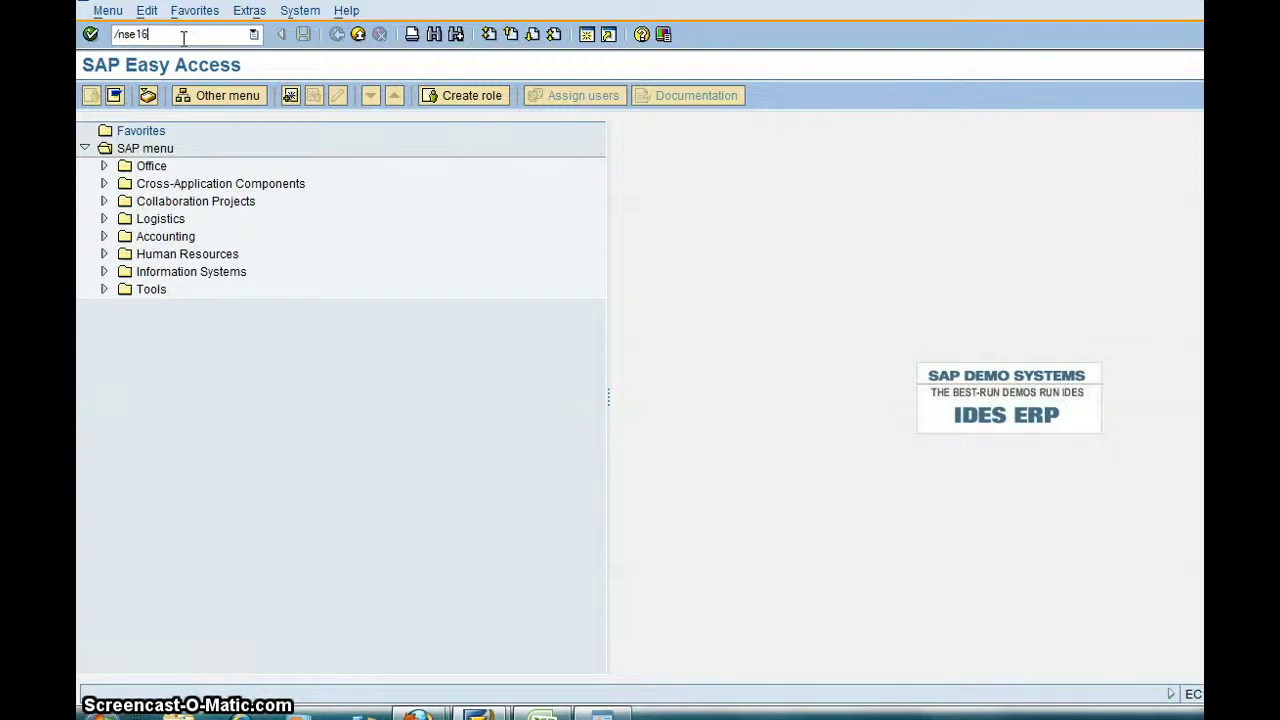
Run transaction /nse16 and open the selection screen for table USR02.
key(Return)
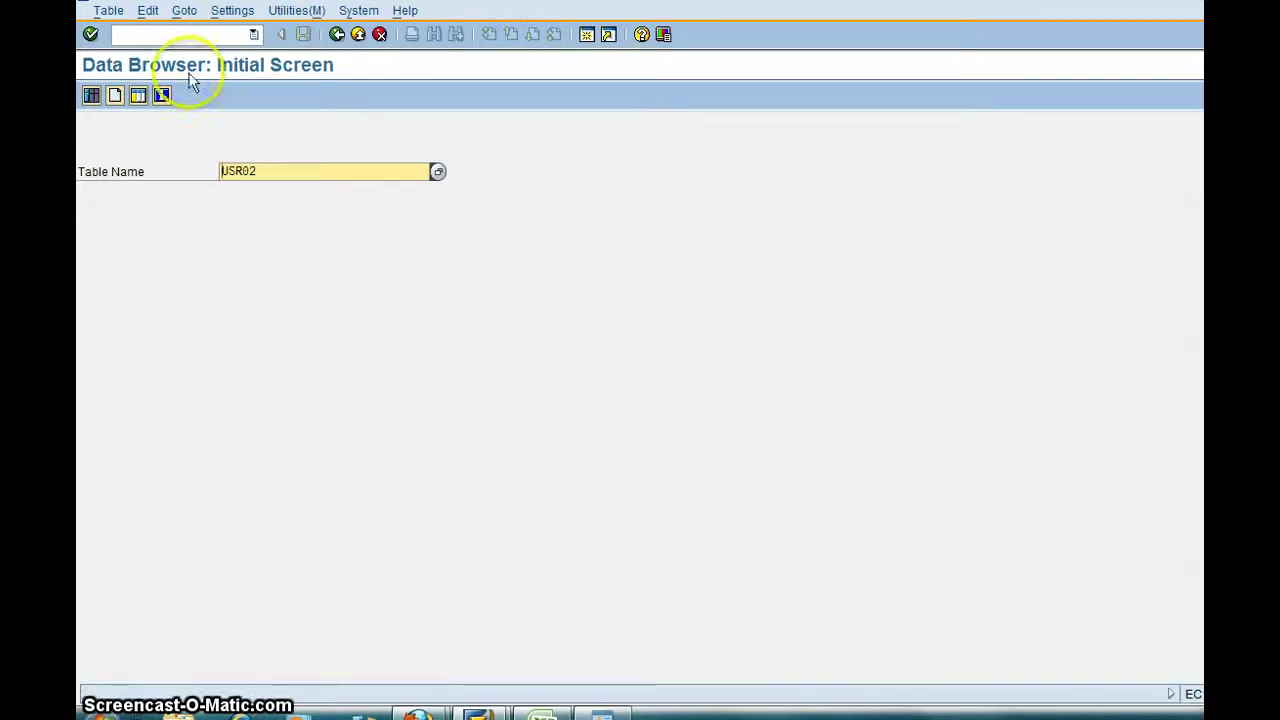
click(257, 170)
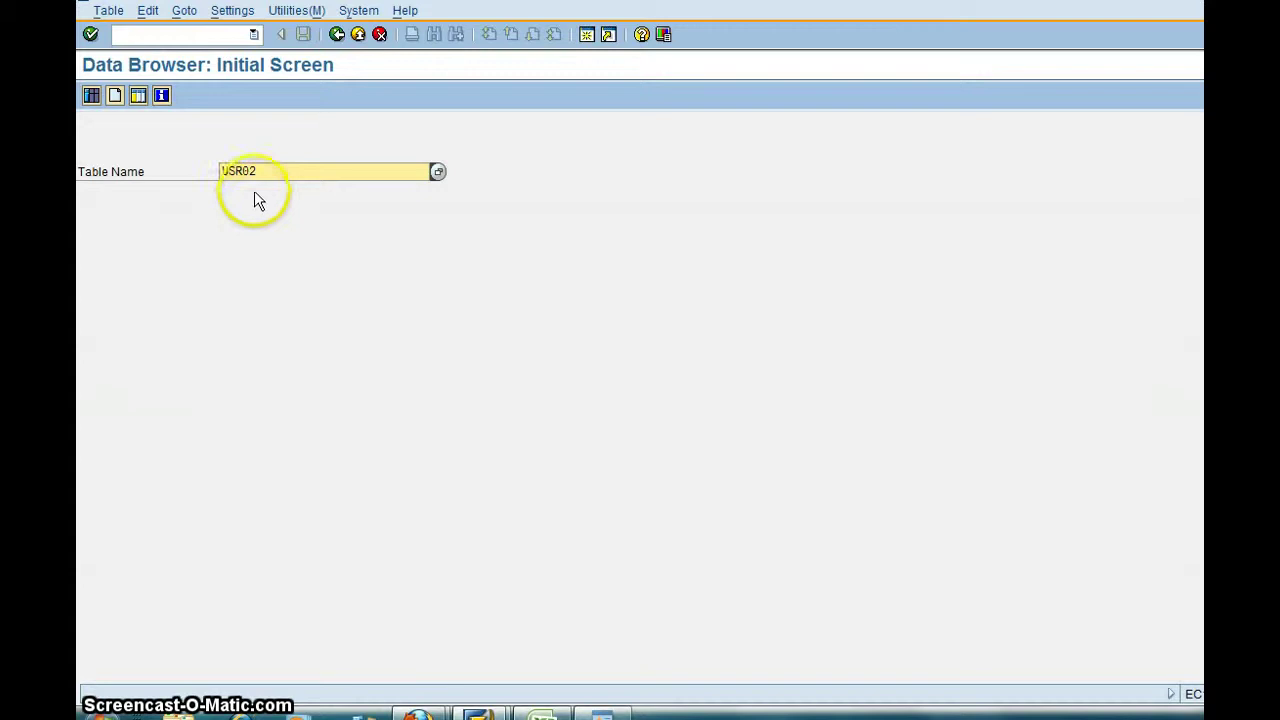
click(94, 100)
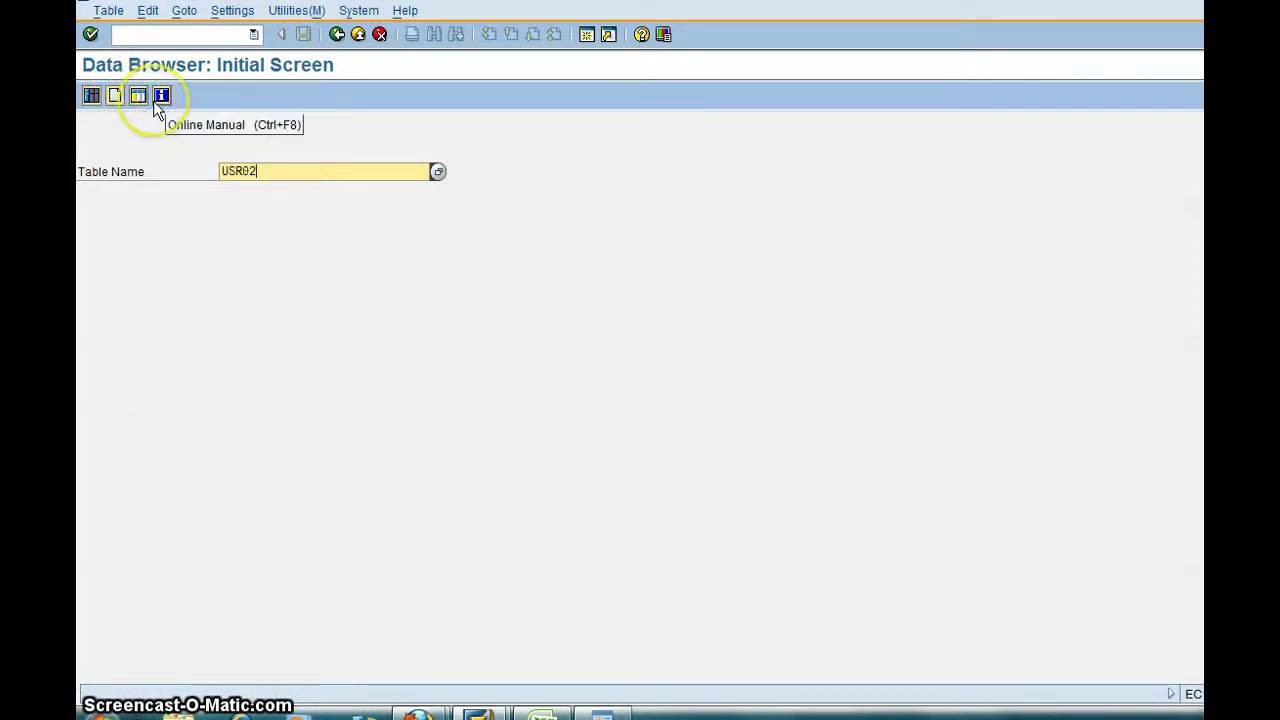
click(93, 100)
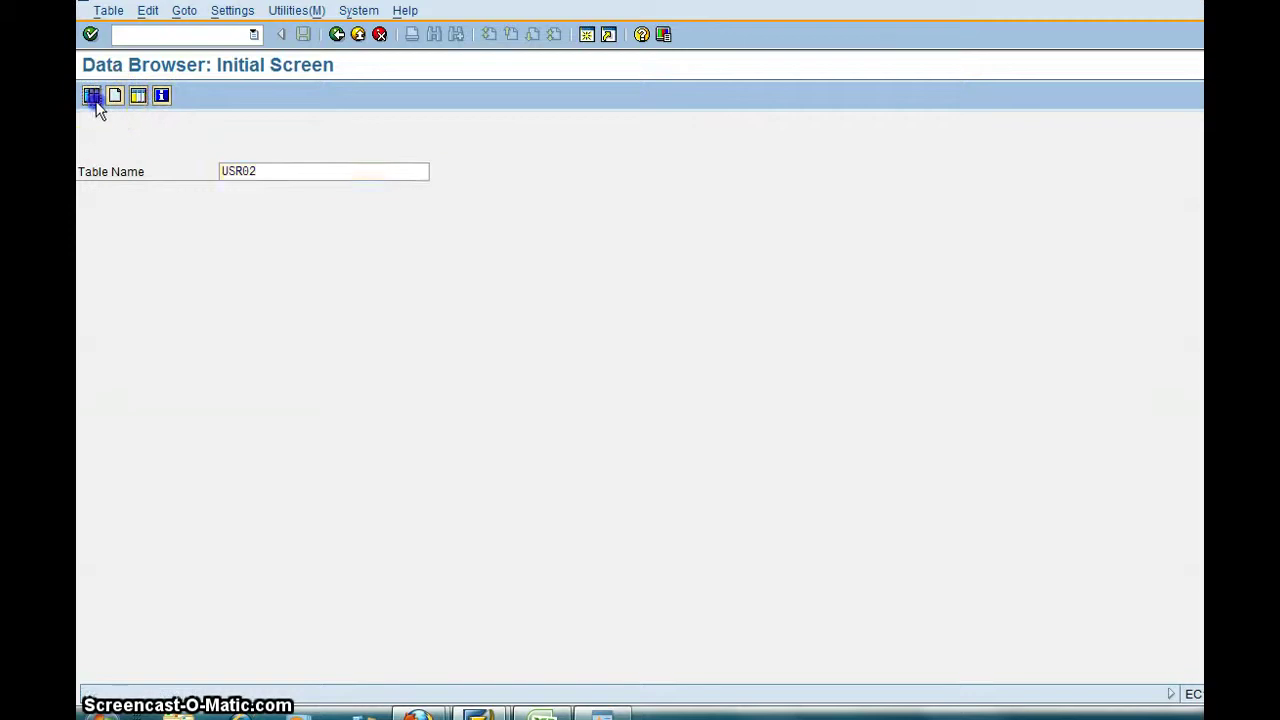
Set the keyword display in the user parameters to Field name.
click(249, 10)
click(275, 52)
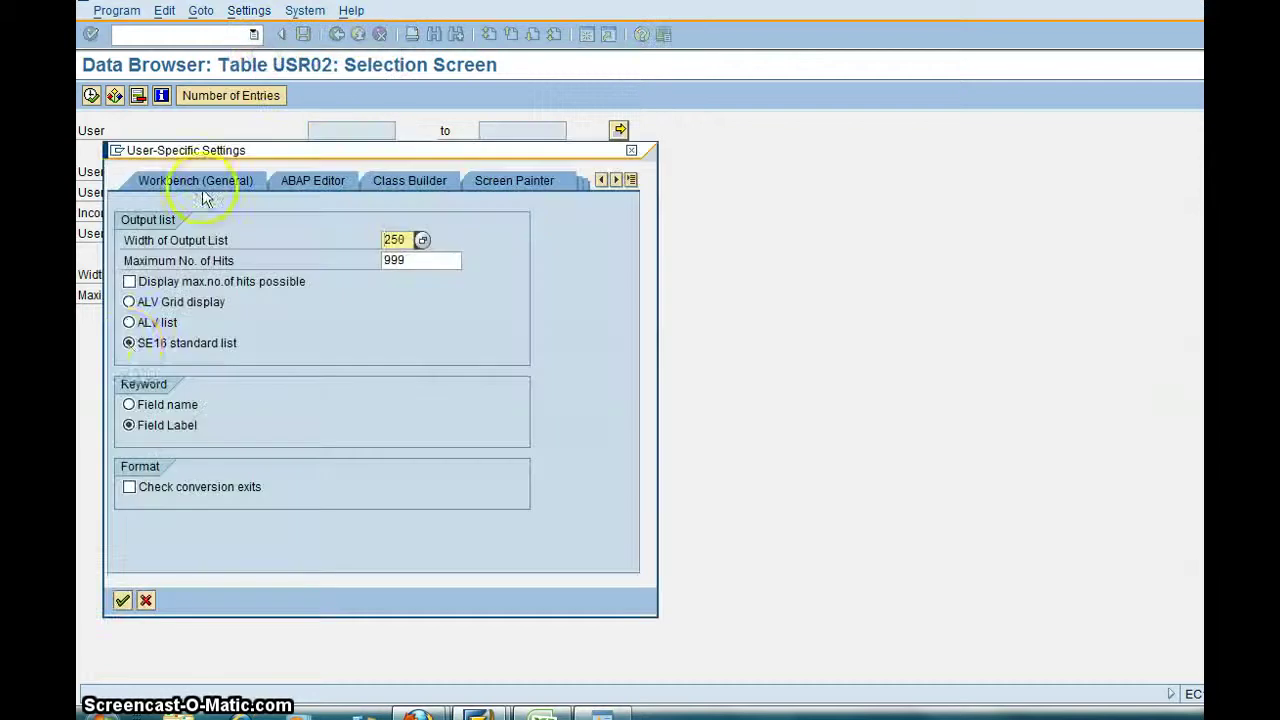
click(128, 404)
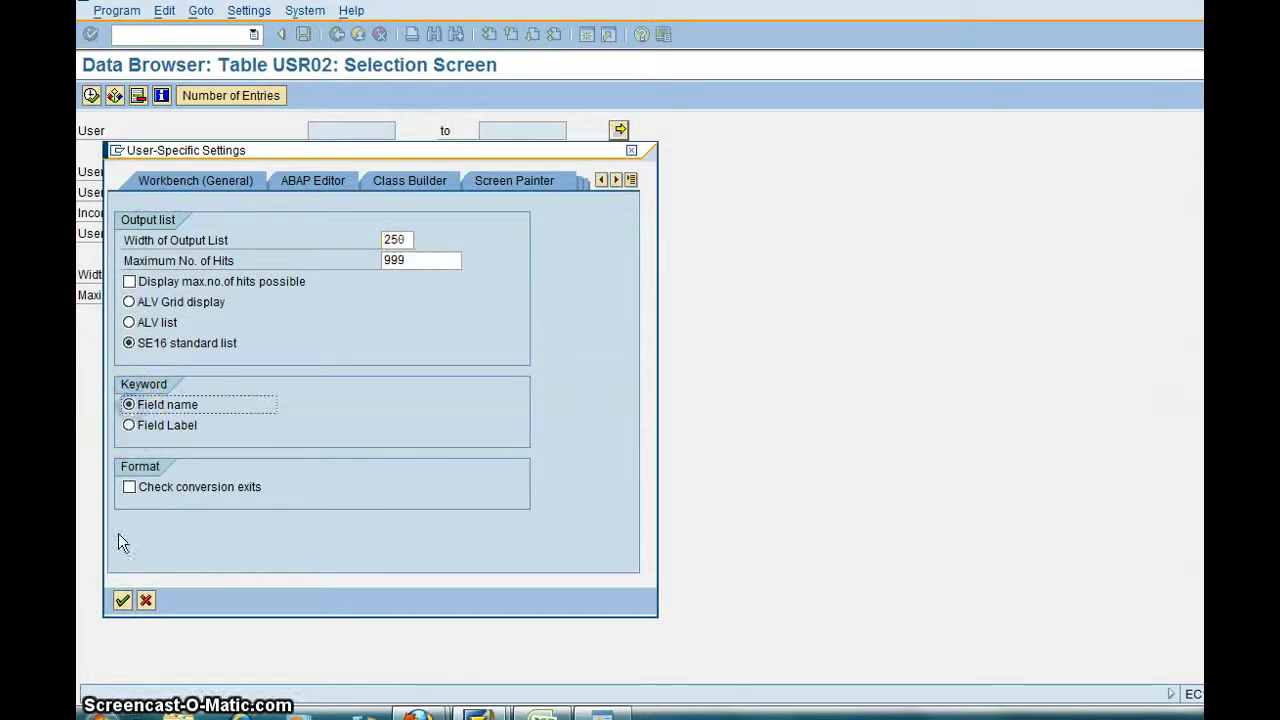
click(122, 599)
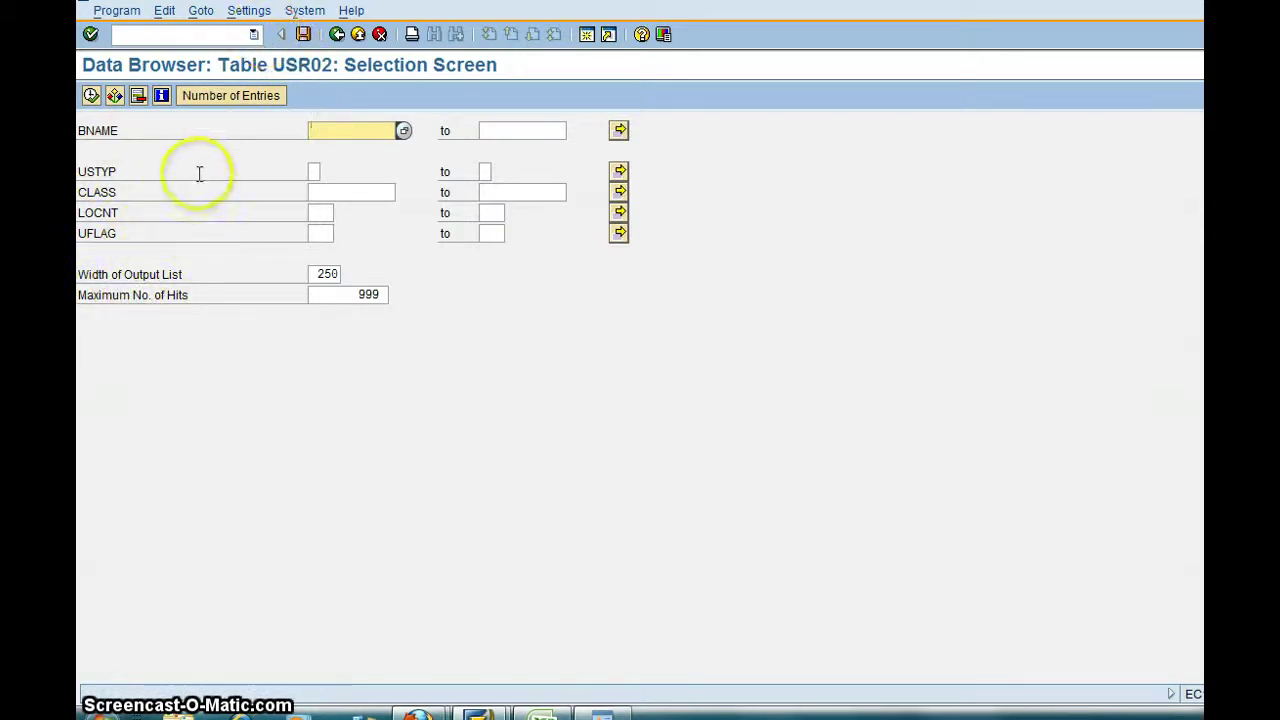
Set the keyword display in the user parameters to Field Label.
click(249, 10)
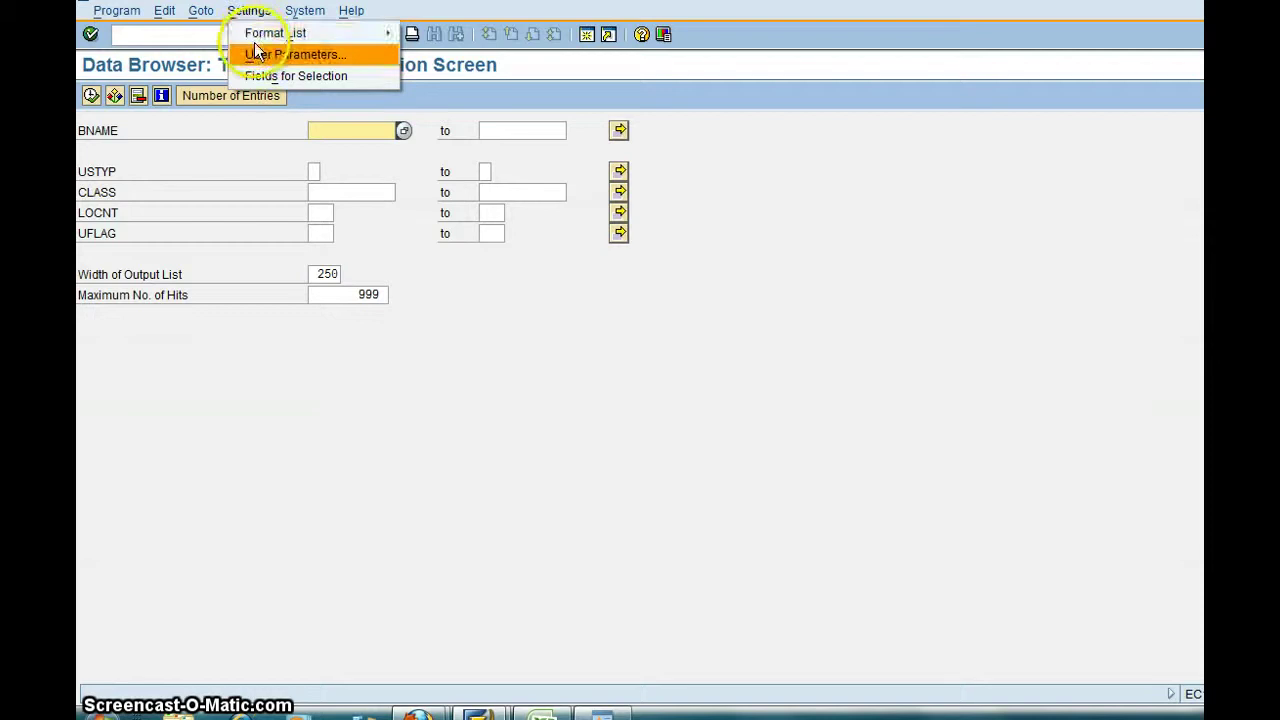
click(256, 51)
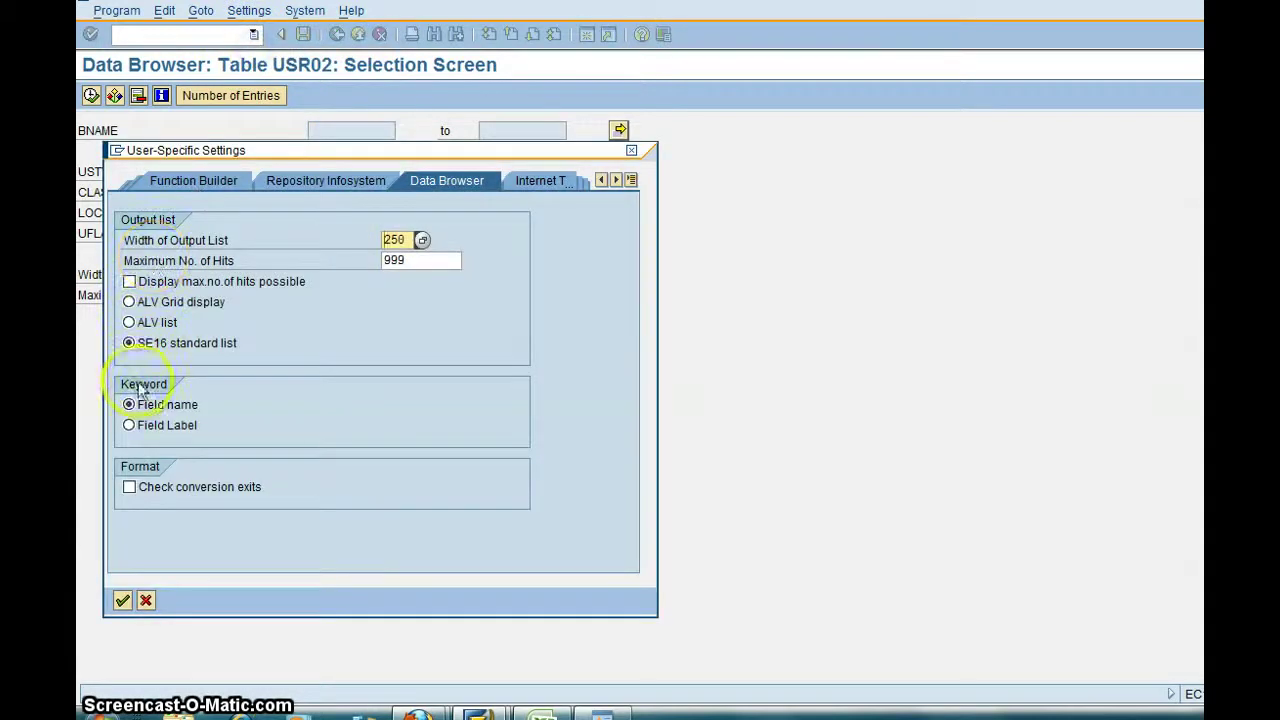
click(128, 427)
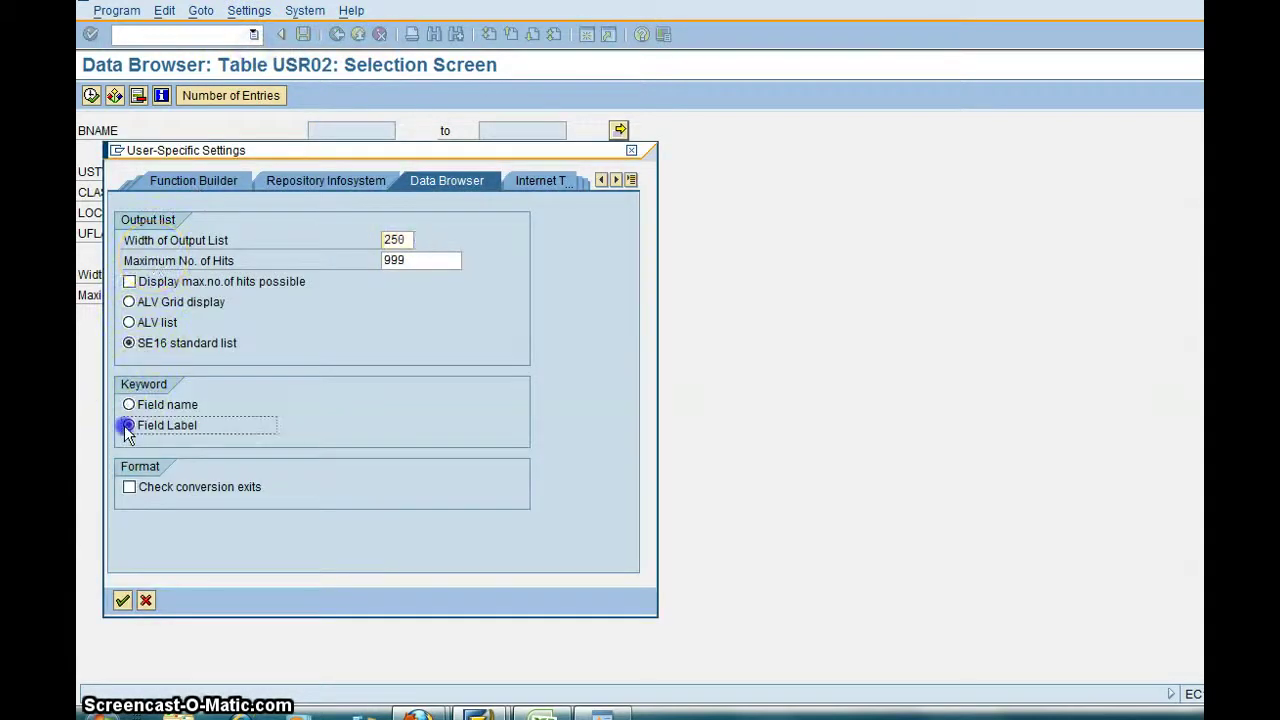
click(122, 601)
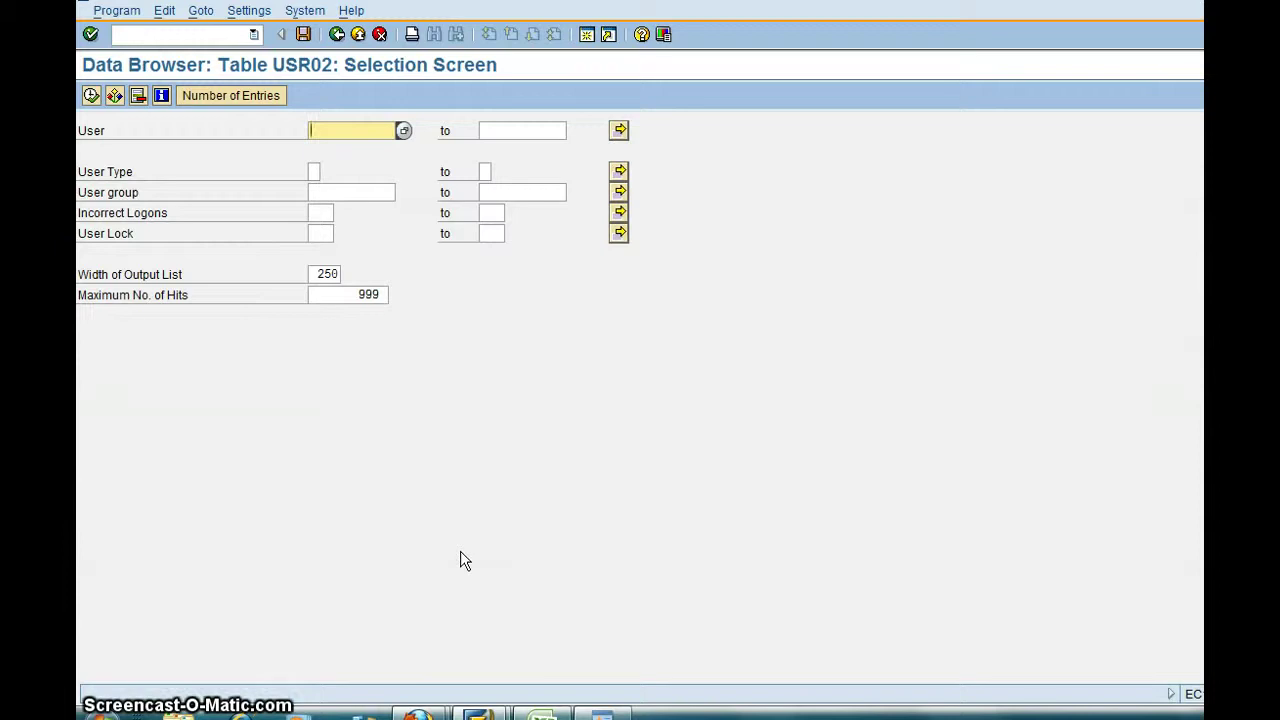
Add Valid from, Valid through, Account number and Last Logon Date (GLTGV, GLTGB, ACCNT, TRDAT) to the USR02 selection fields.
click(334, 241)
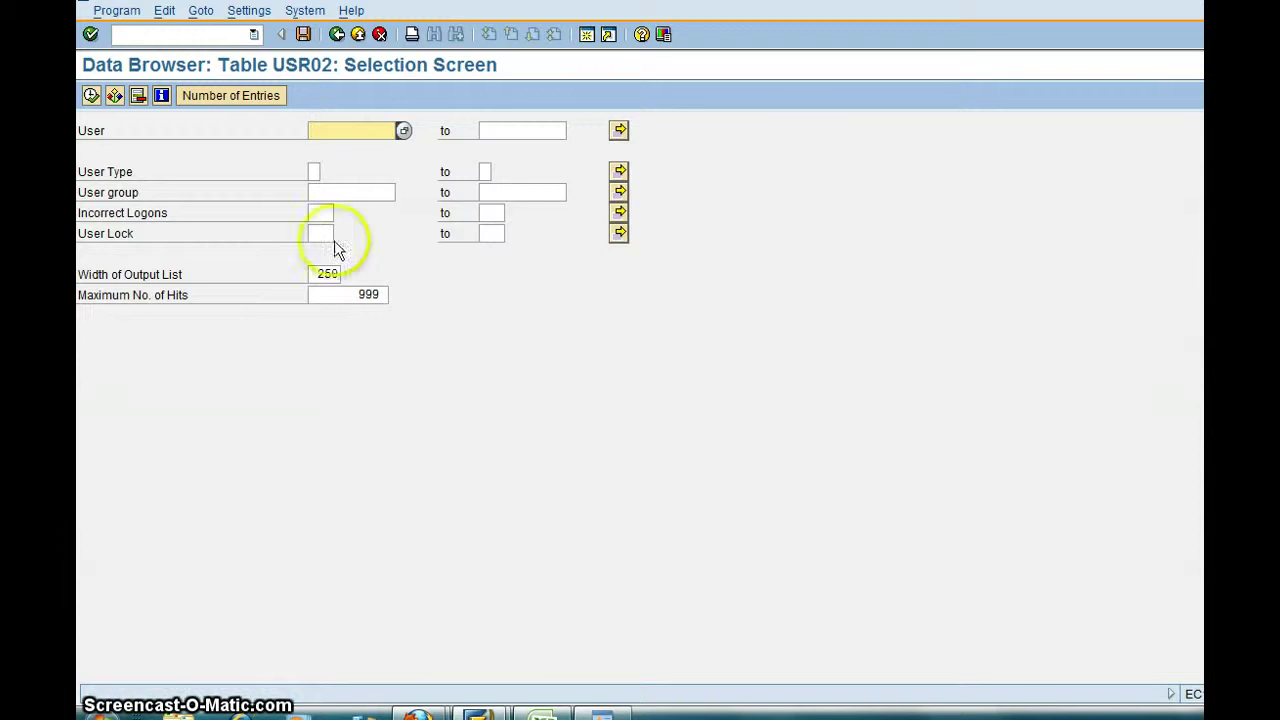
click(240, 12)
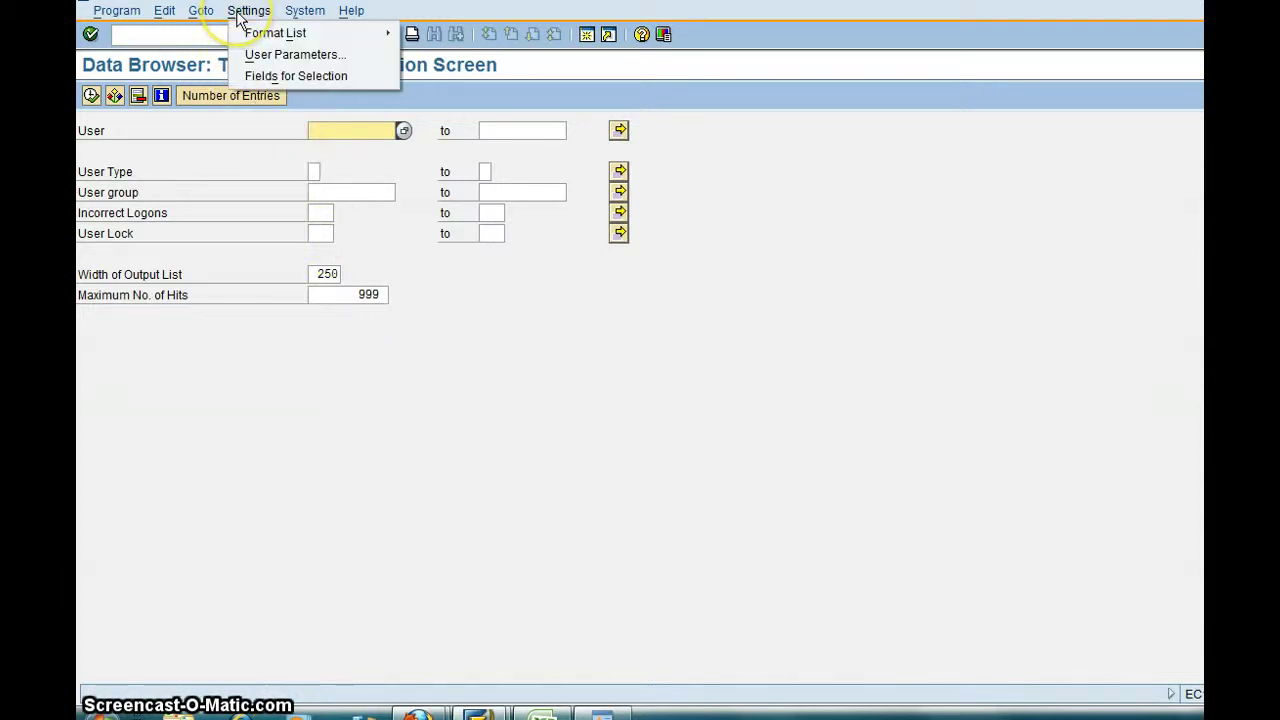
click(248, 75)
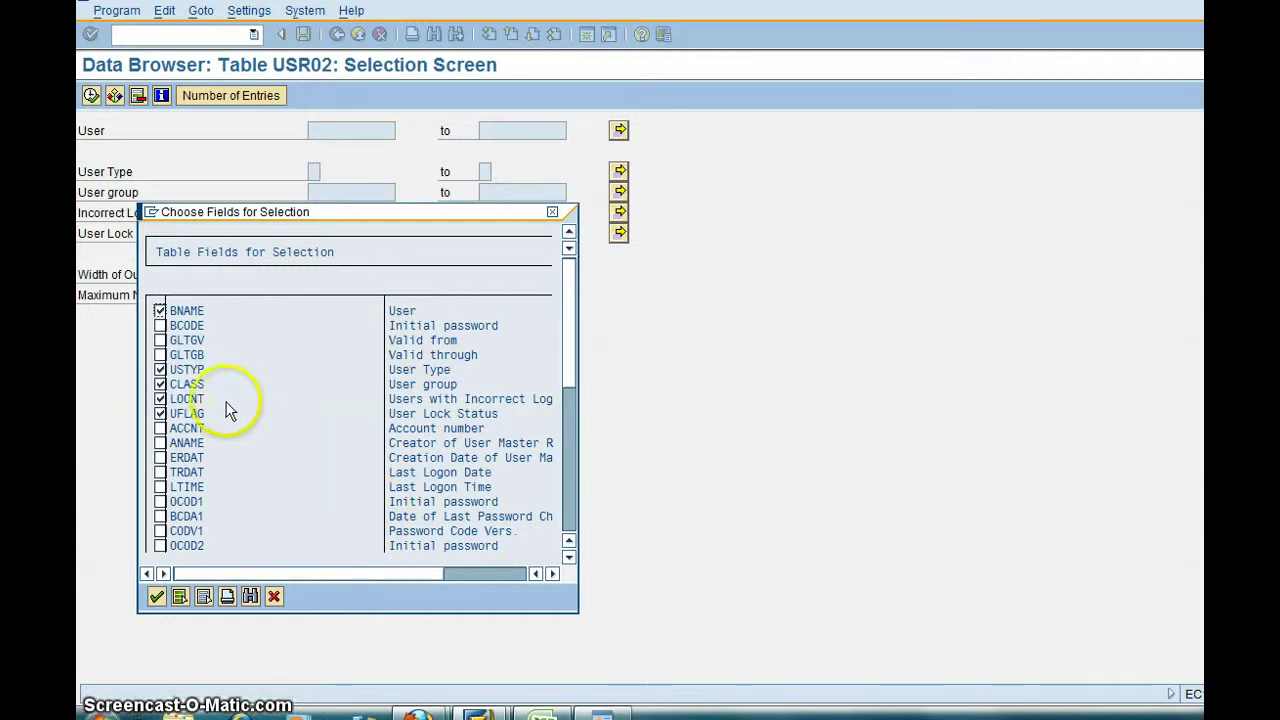
click(161, 341)
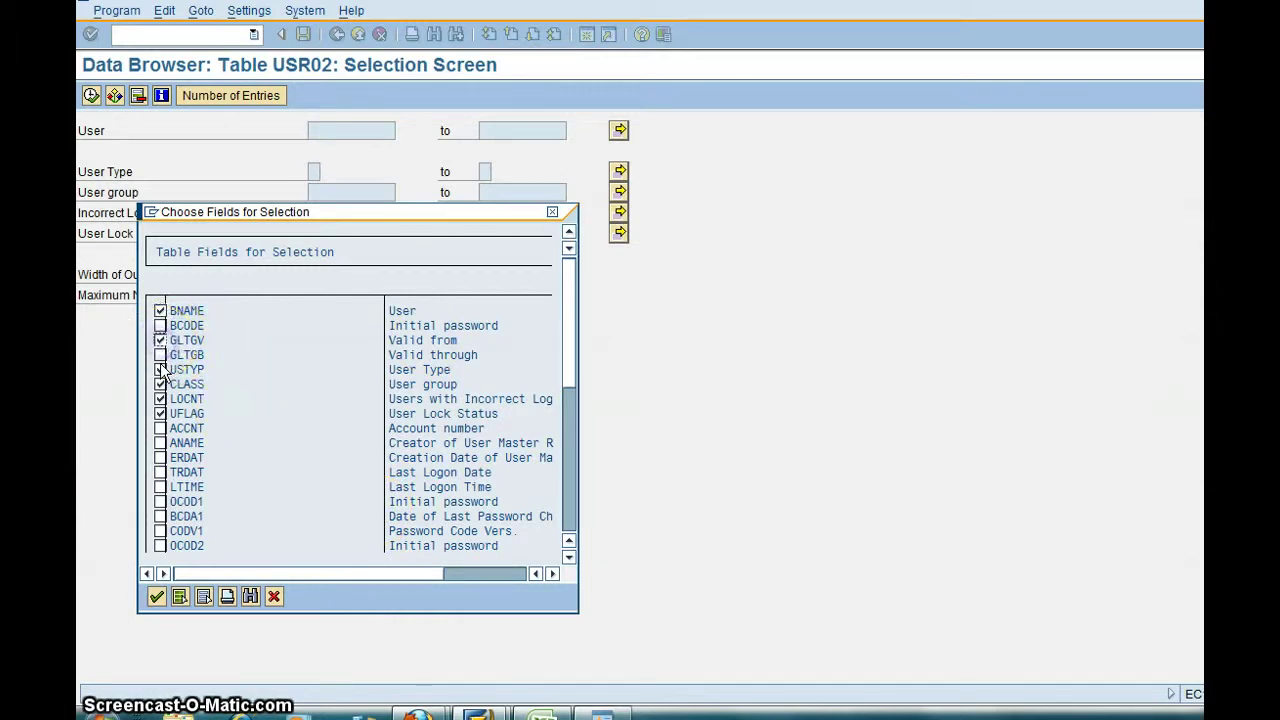
click(161, 355)
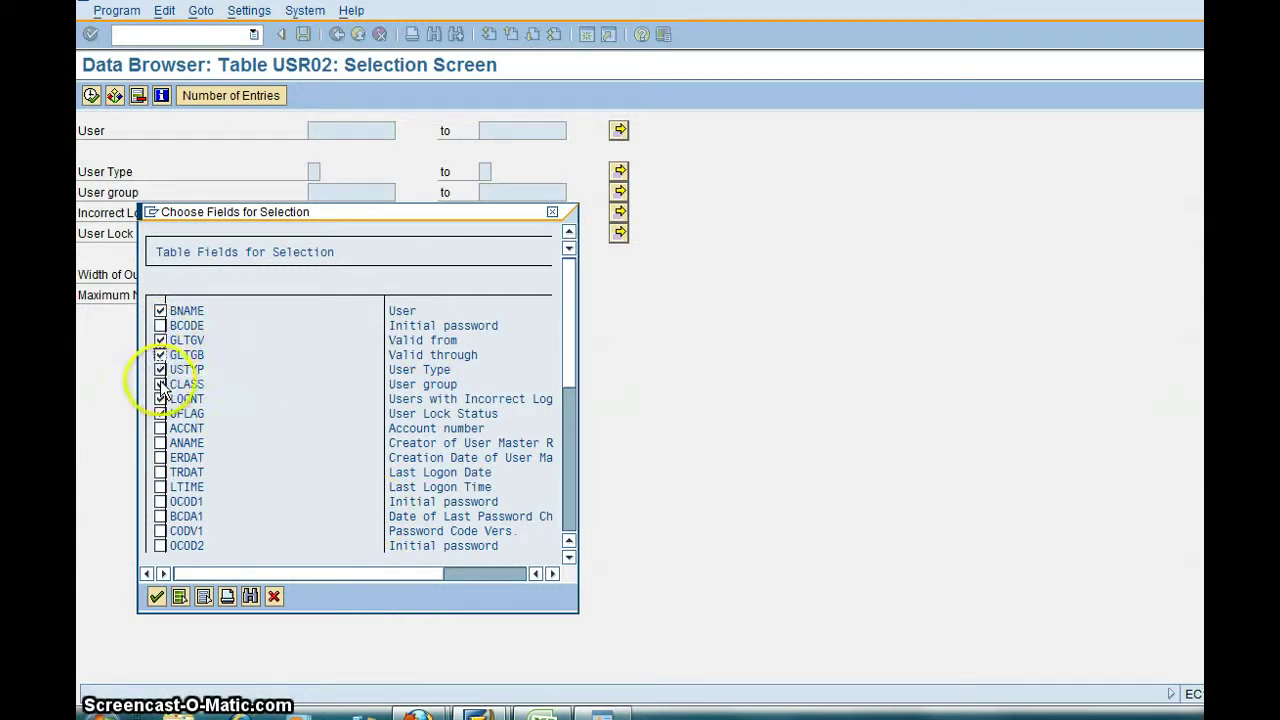
click(160, 434)
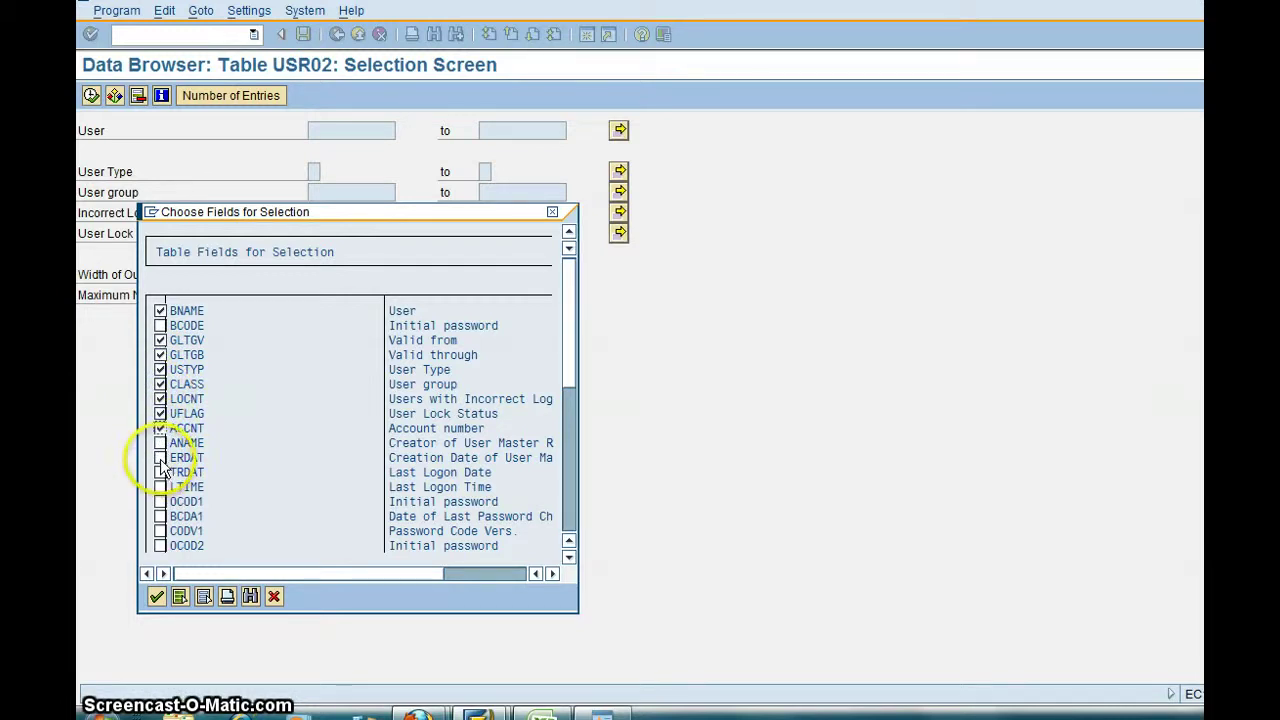
click(160, 472)
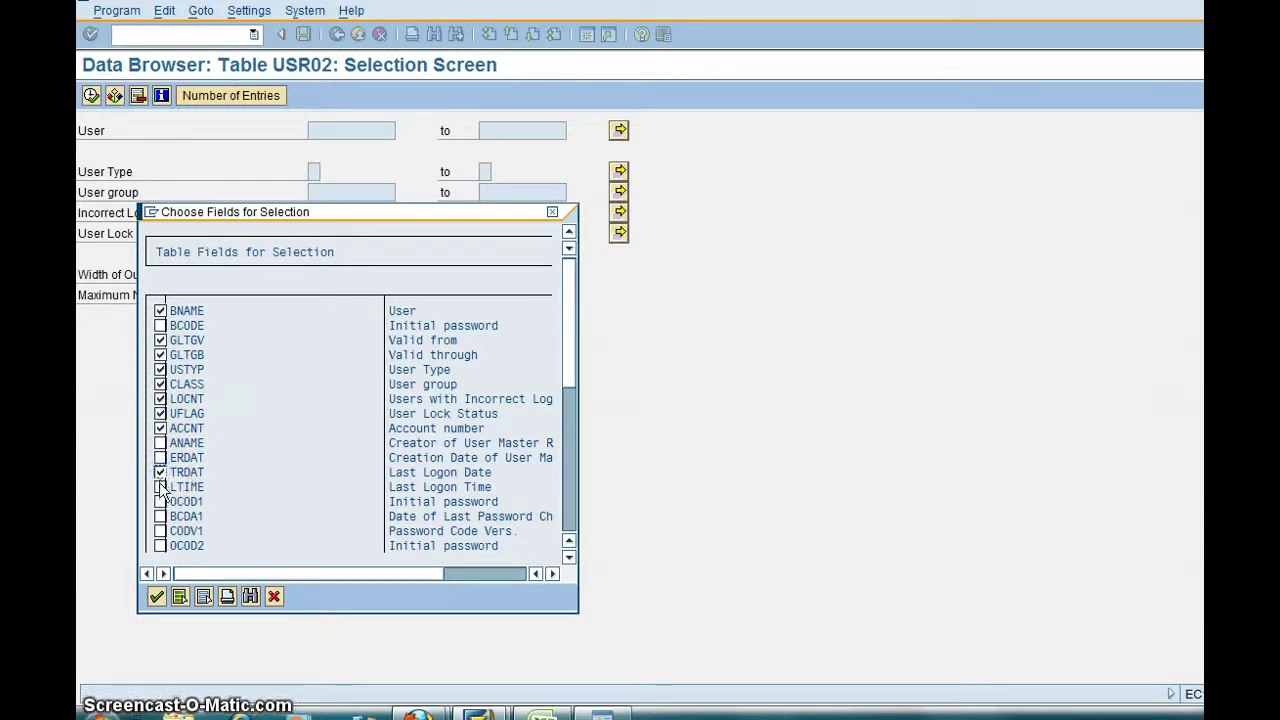
click(156, 597)
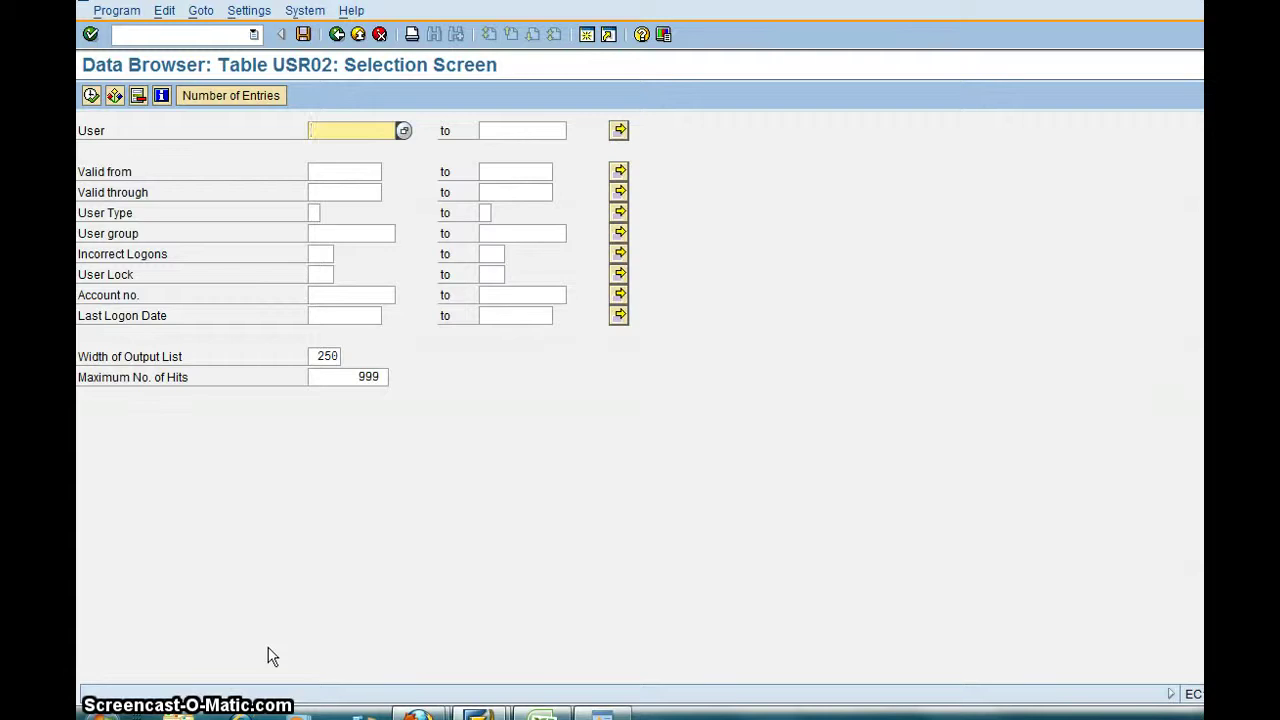
Check the number of entries without any criteria, and list the entries whose User matches d*.
click(295, 649)
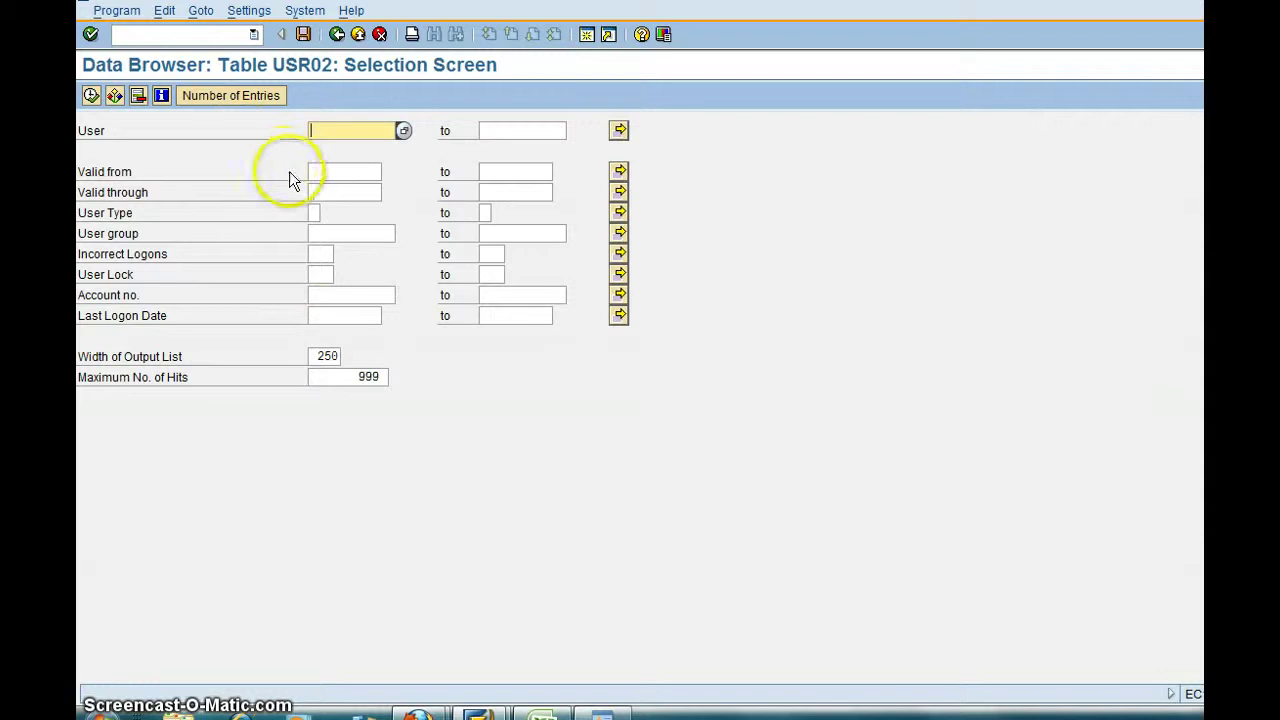
click(212, 96)
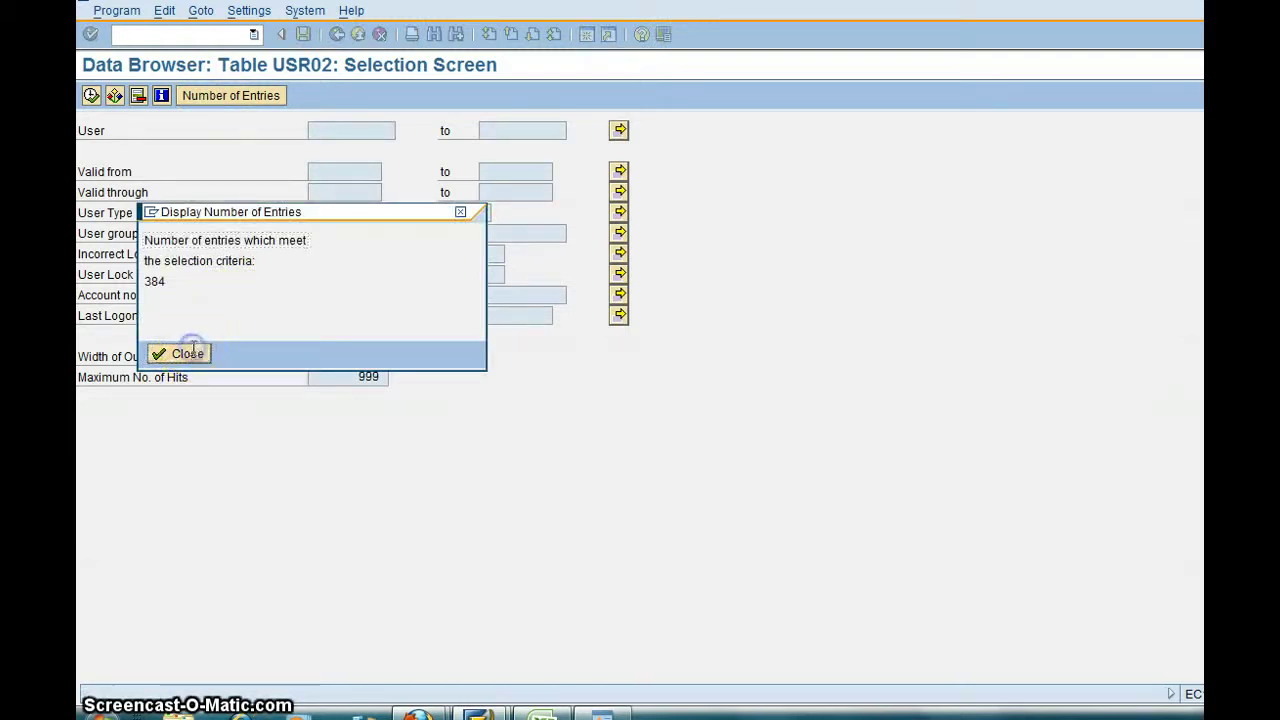
click(186, 355)
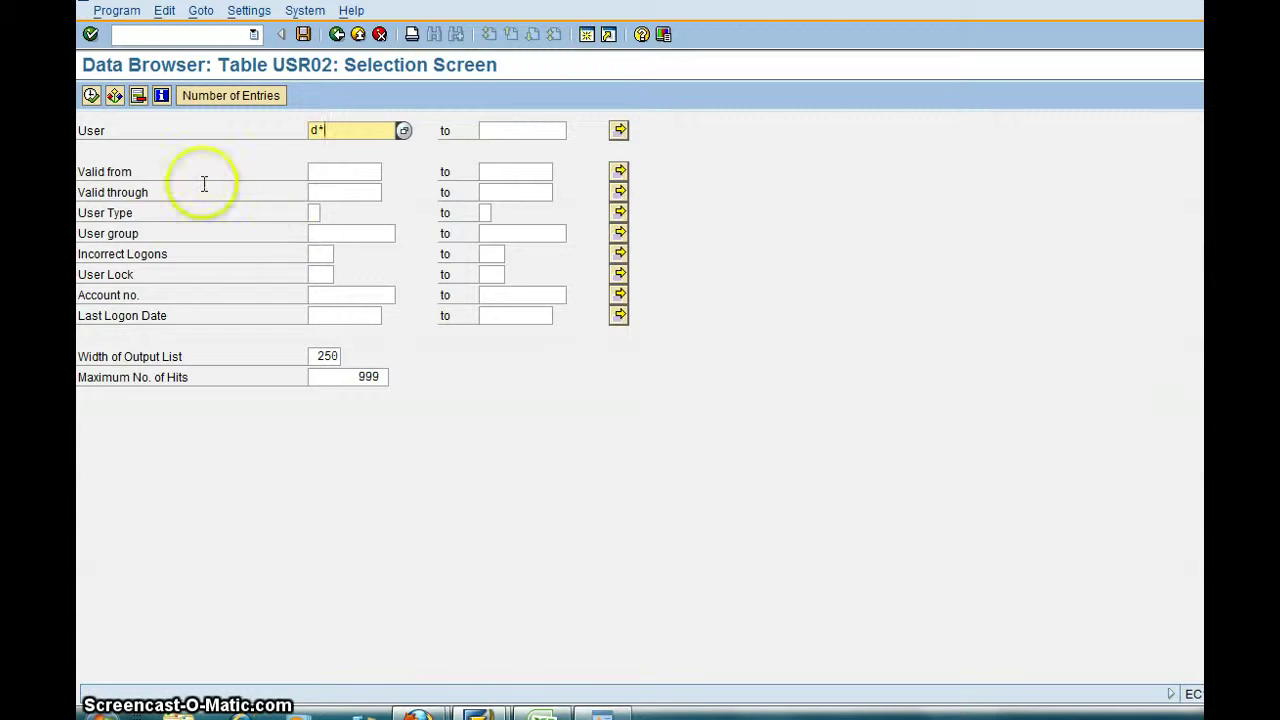
click(90, 97)
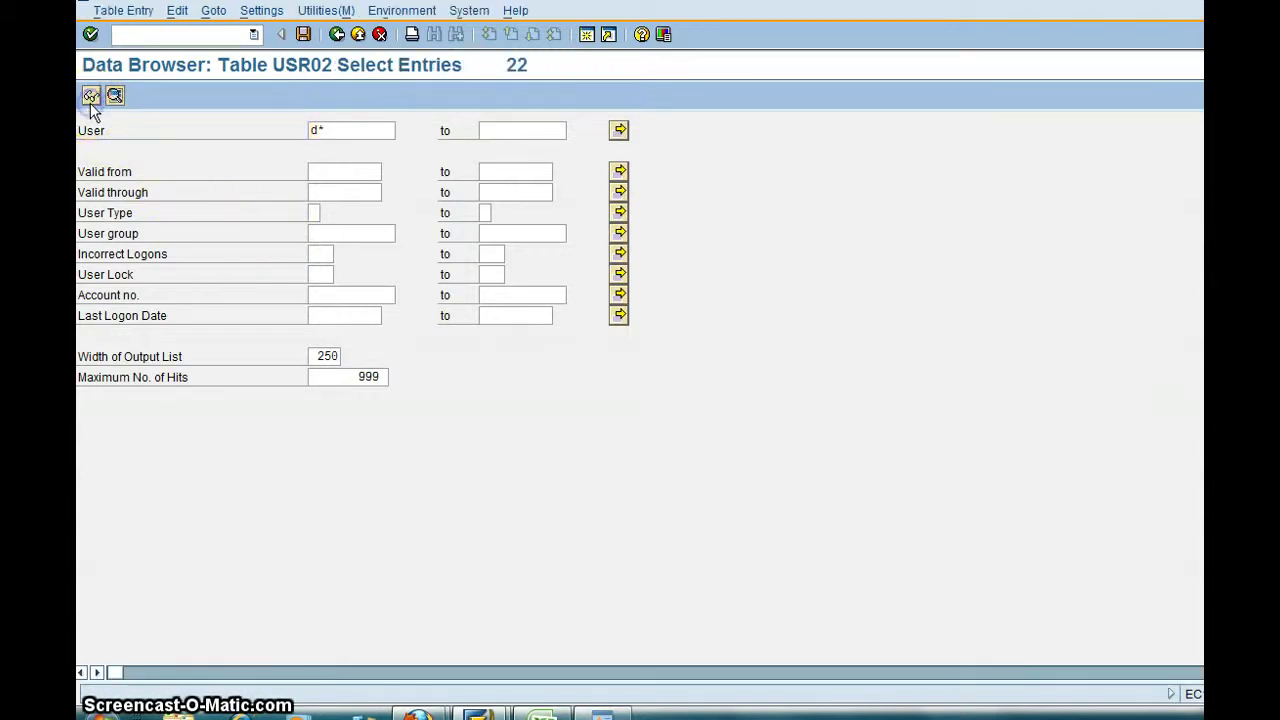
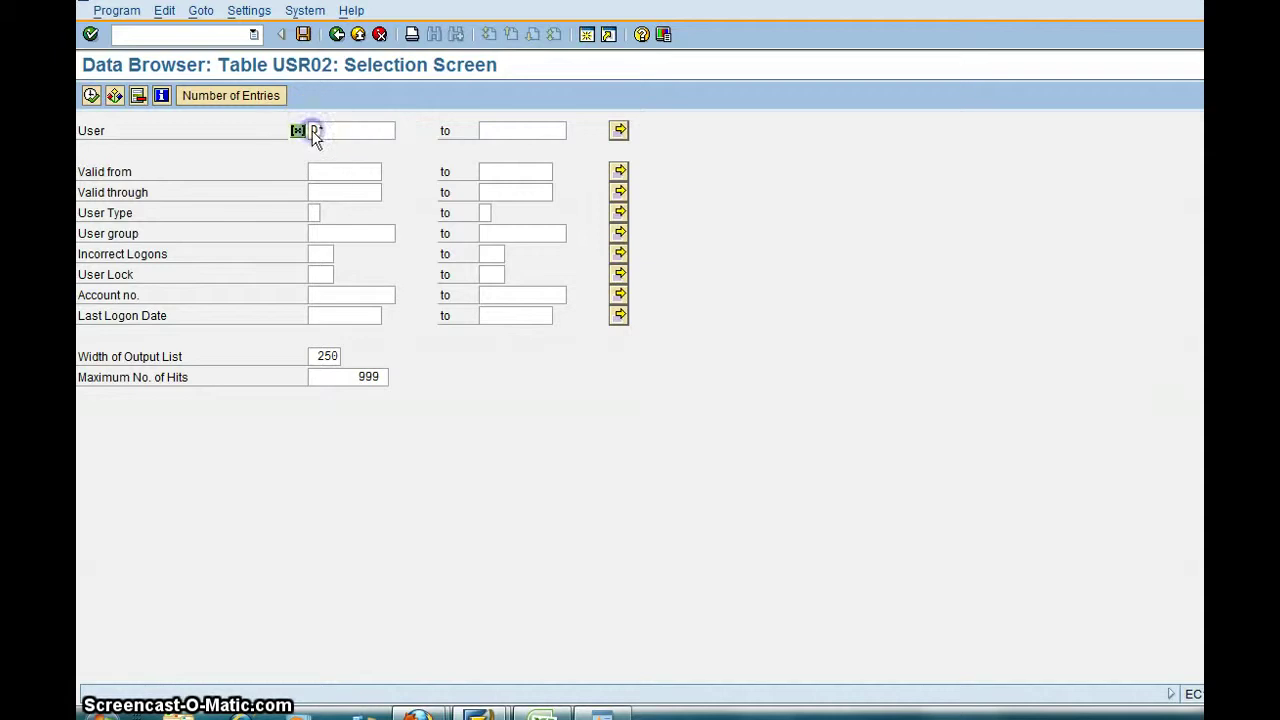
Set the User criterion D* to Not Equal to, and count and list the matching entries.
click(160, 350)
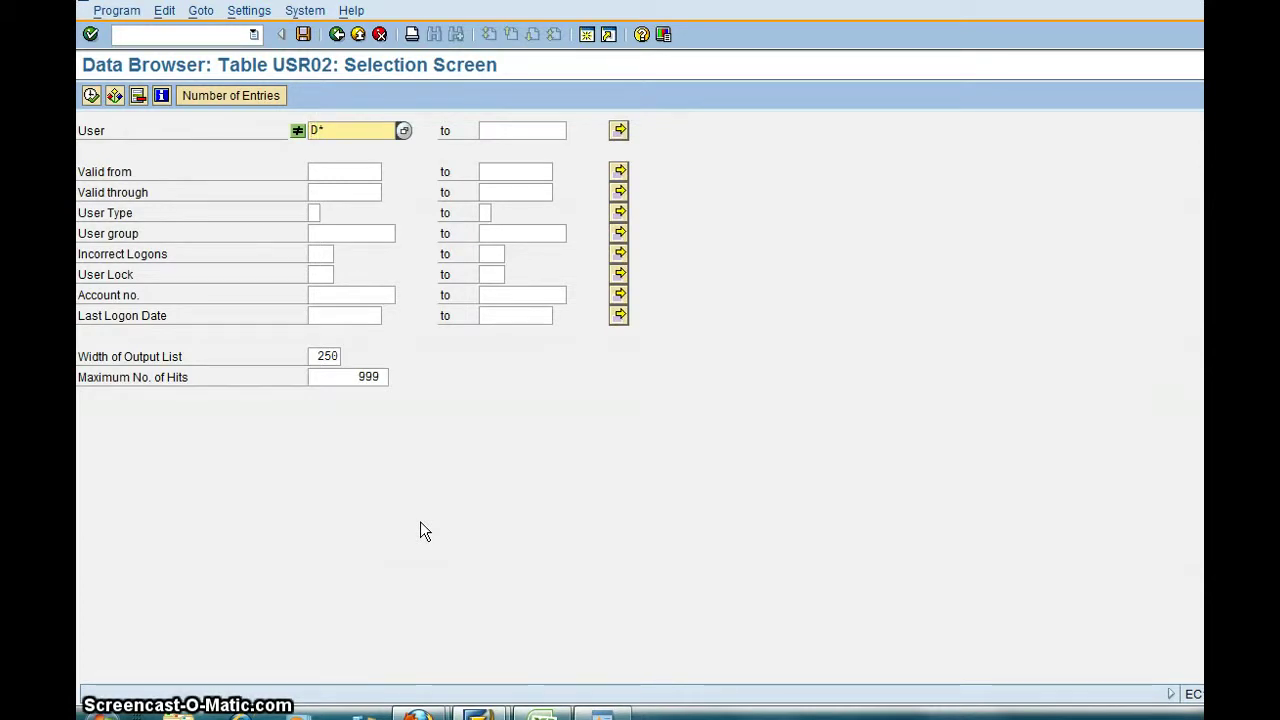
click(237, 95)
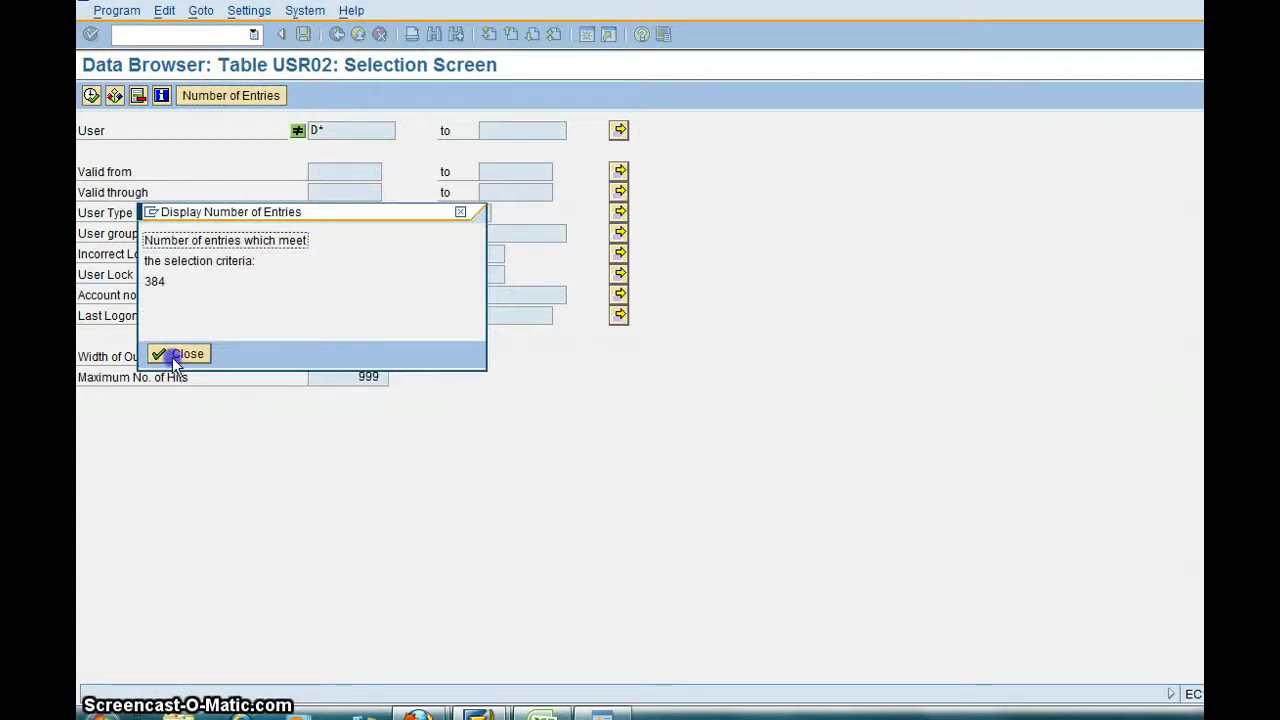
click(176, 356)
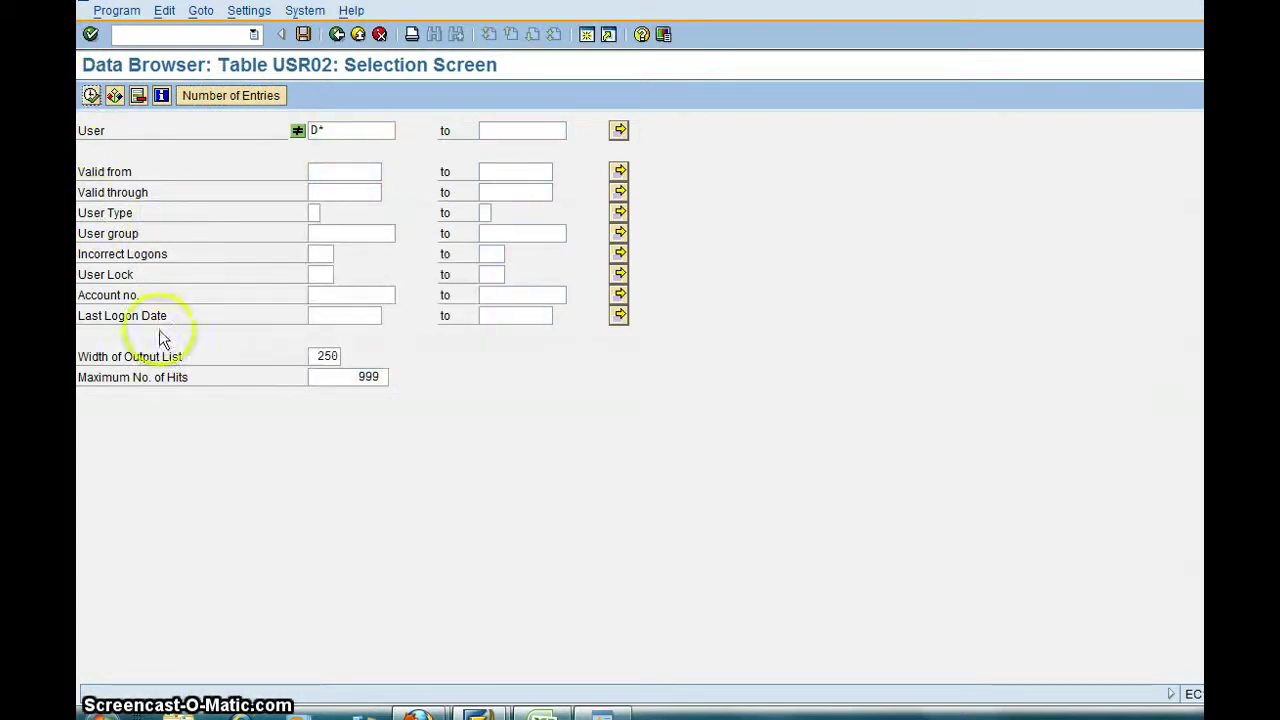
click(90, 96)
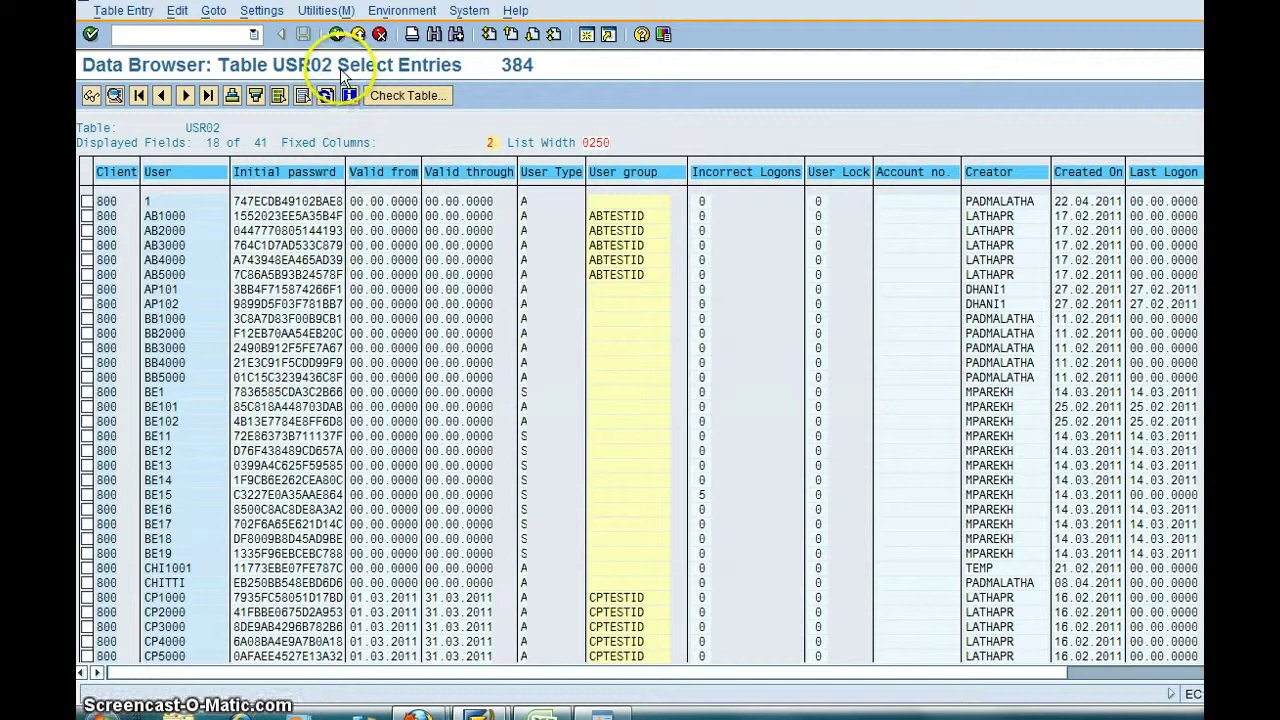
Return to the selection screen and delete the User criterion through its selection options.
click(337, 35)
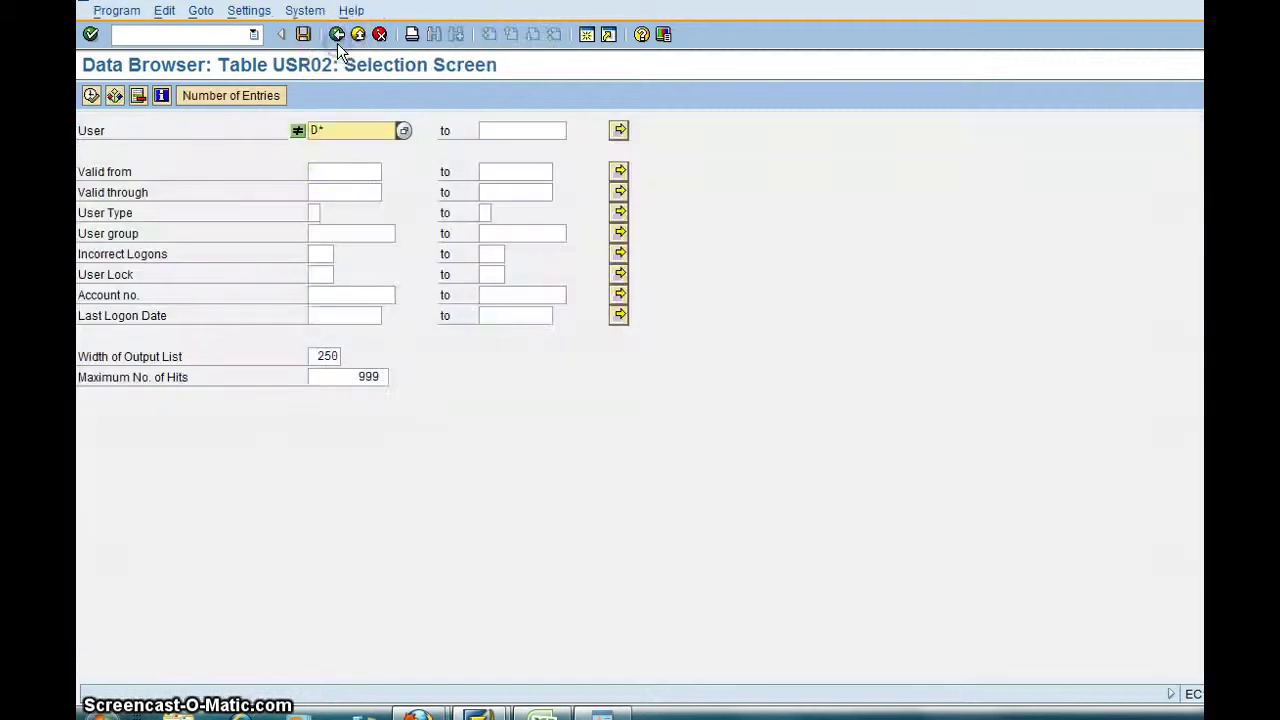
double_click(322, 133)
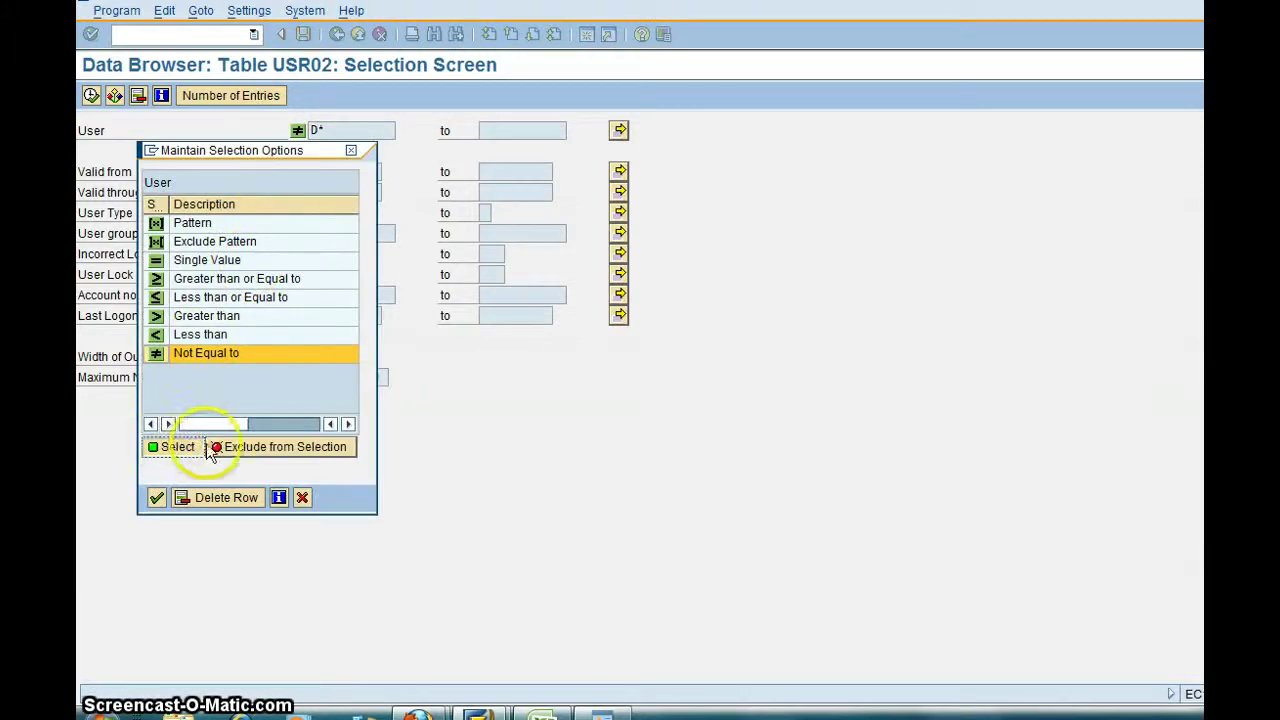
click(197, 497)
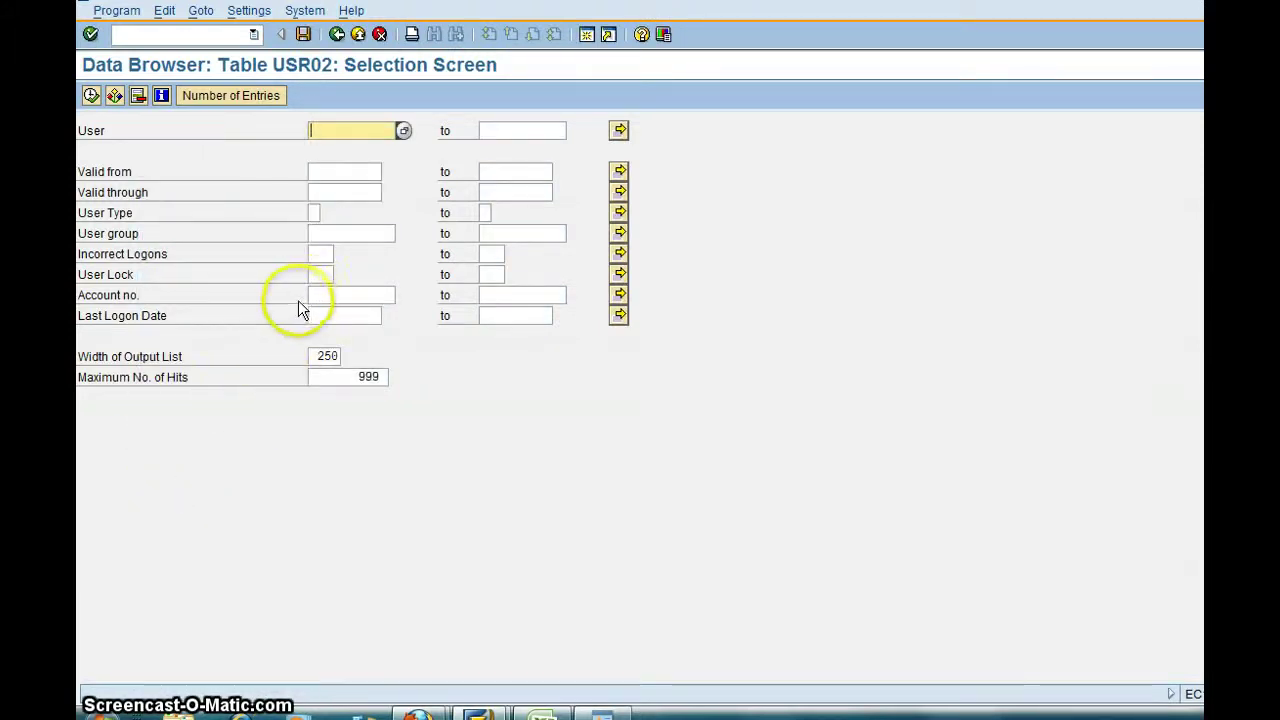
Pick 24.04.2011 from the calendar as the start of the Last Logon Date range.
click(317, 318)
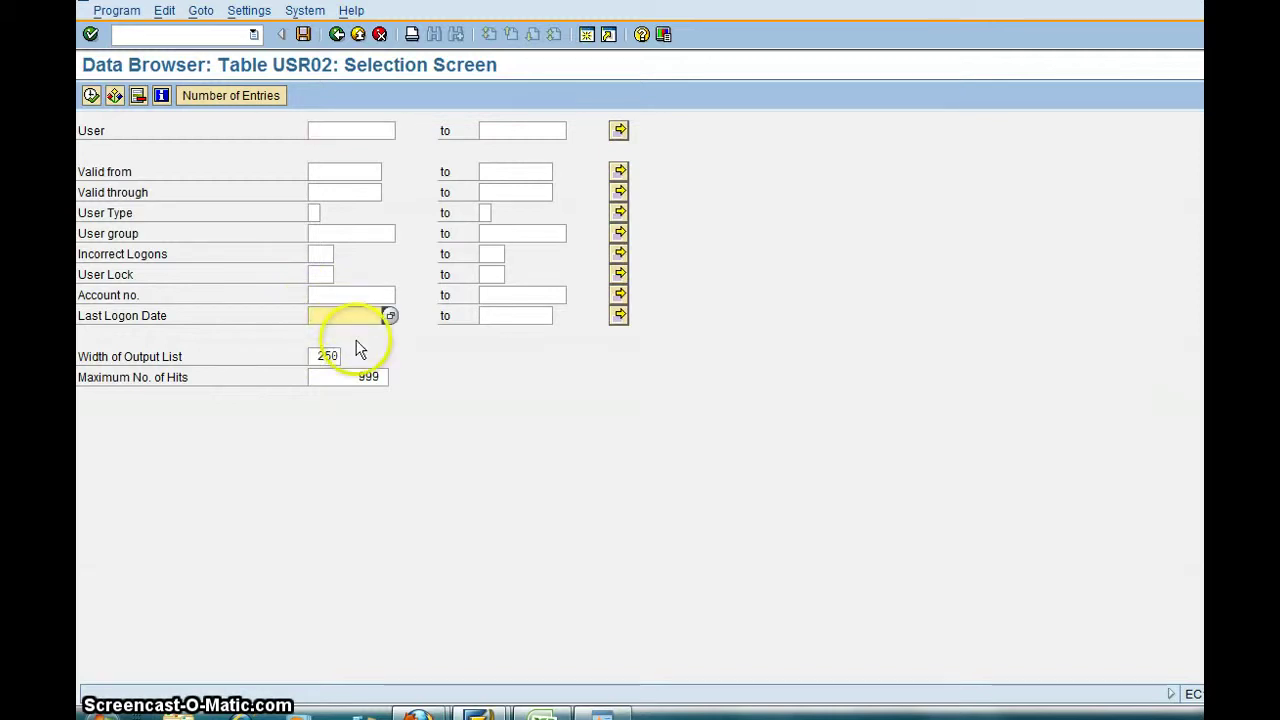
click(389, 315)
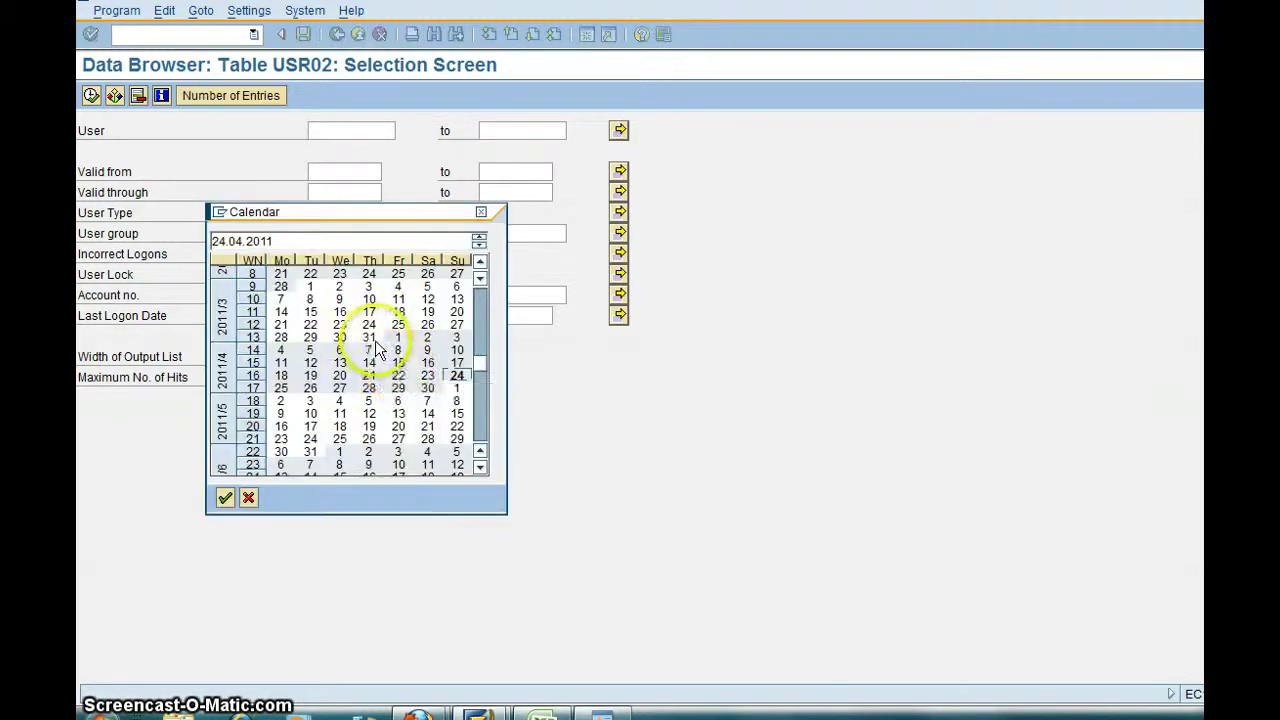
double_click(452, 380)
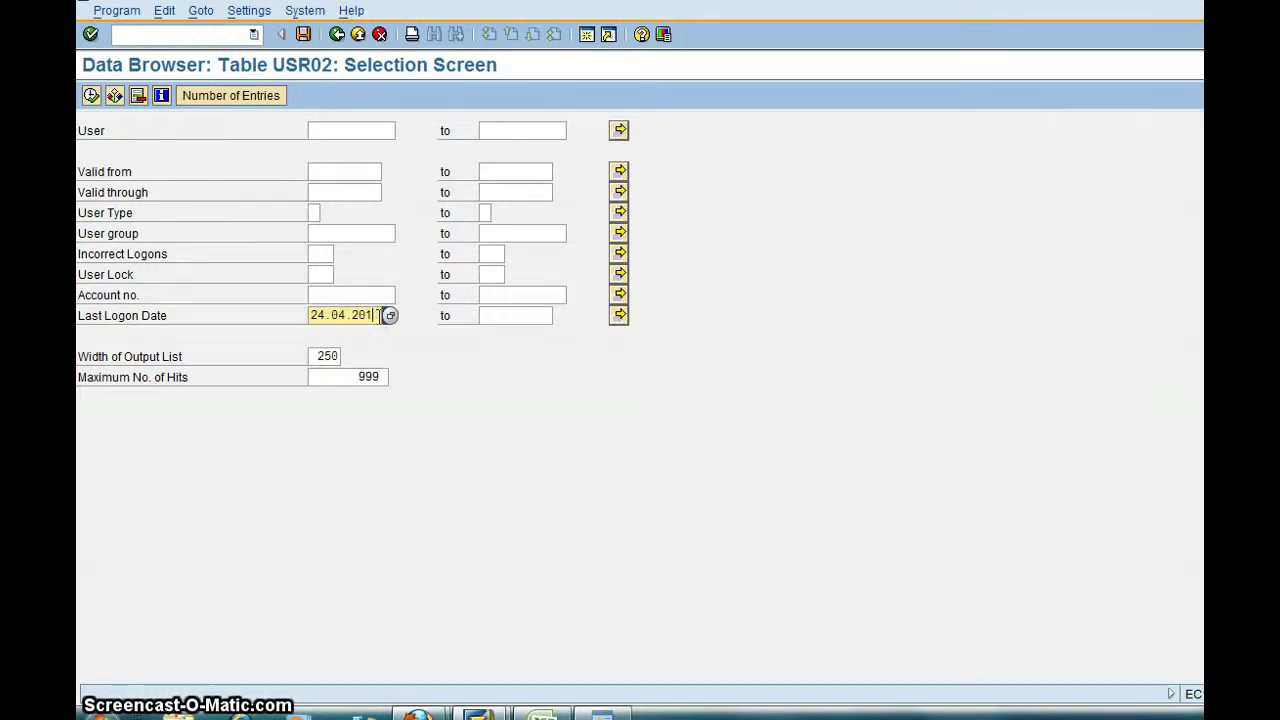
Set the Last Logon Date range to start at 24.04.2010 and pick 24.04.2011 from the calendar as its end.
click(509, 317)
click(556, 317)
click(560, 316)
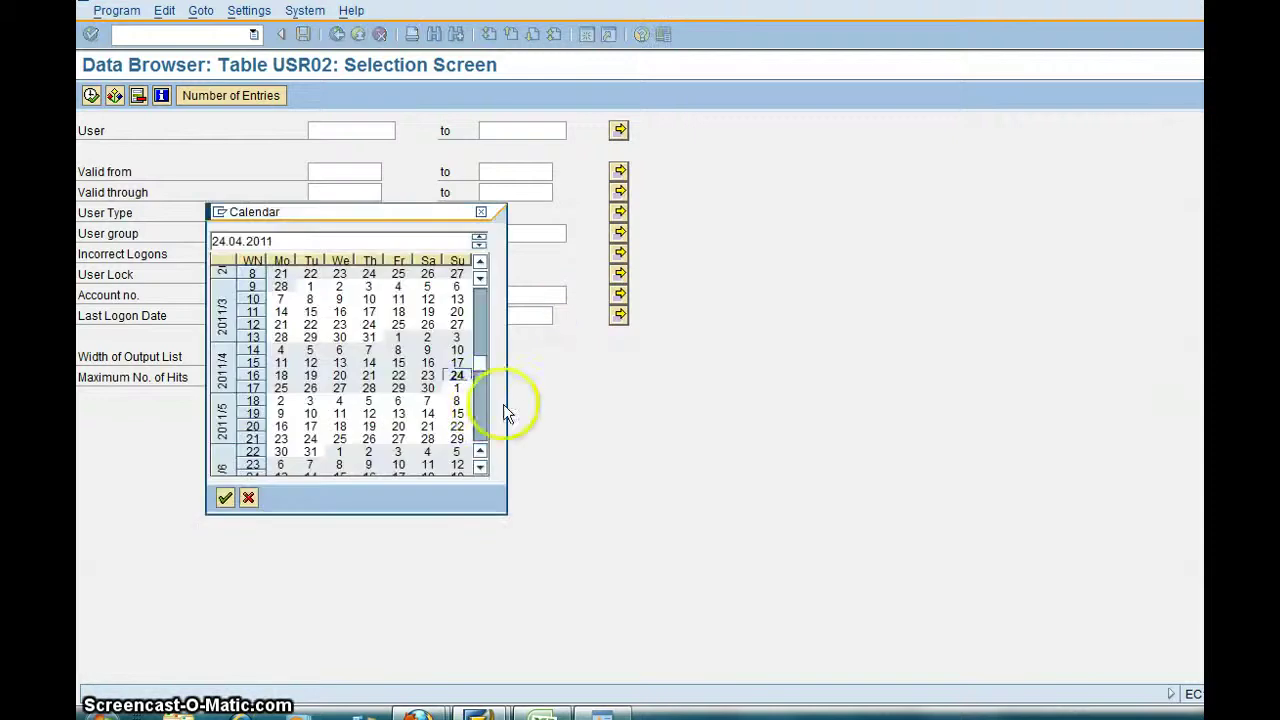
double_click(455, 379)
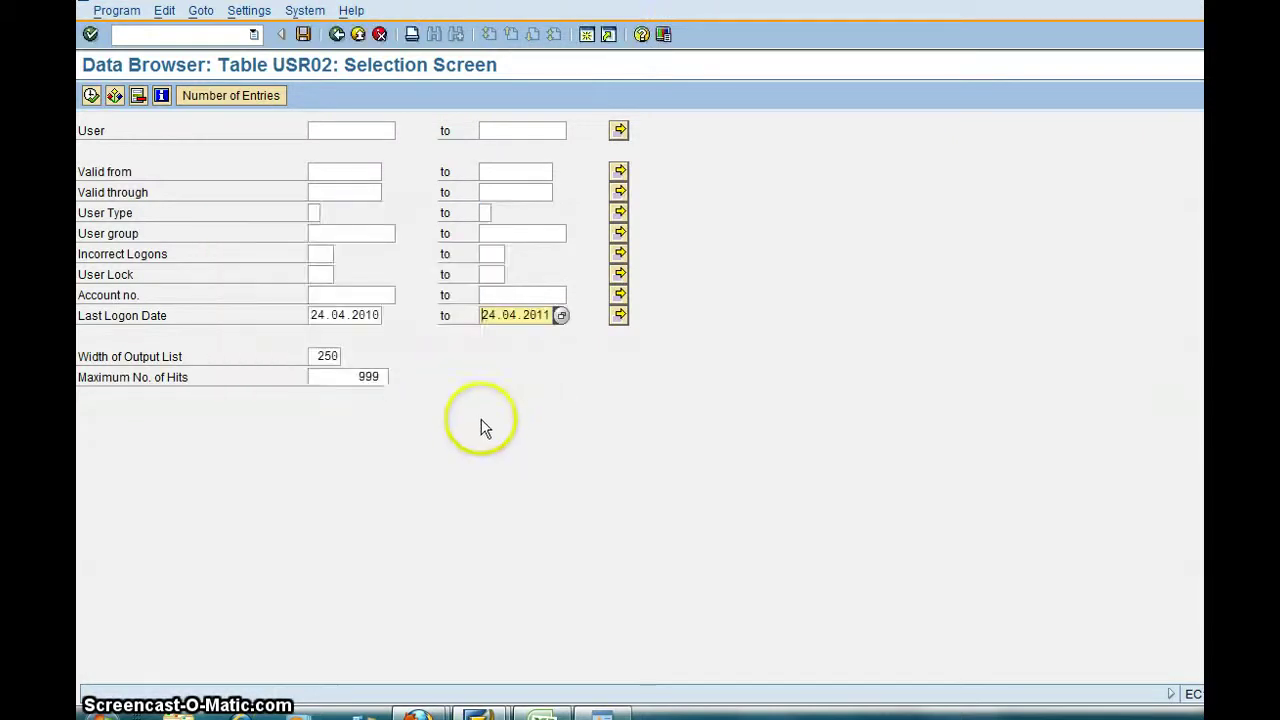
Check the number of entries within the Last Logon Date range and list the matching entries.
click(218, 97)
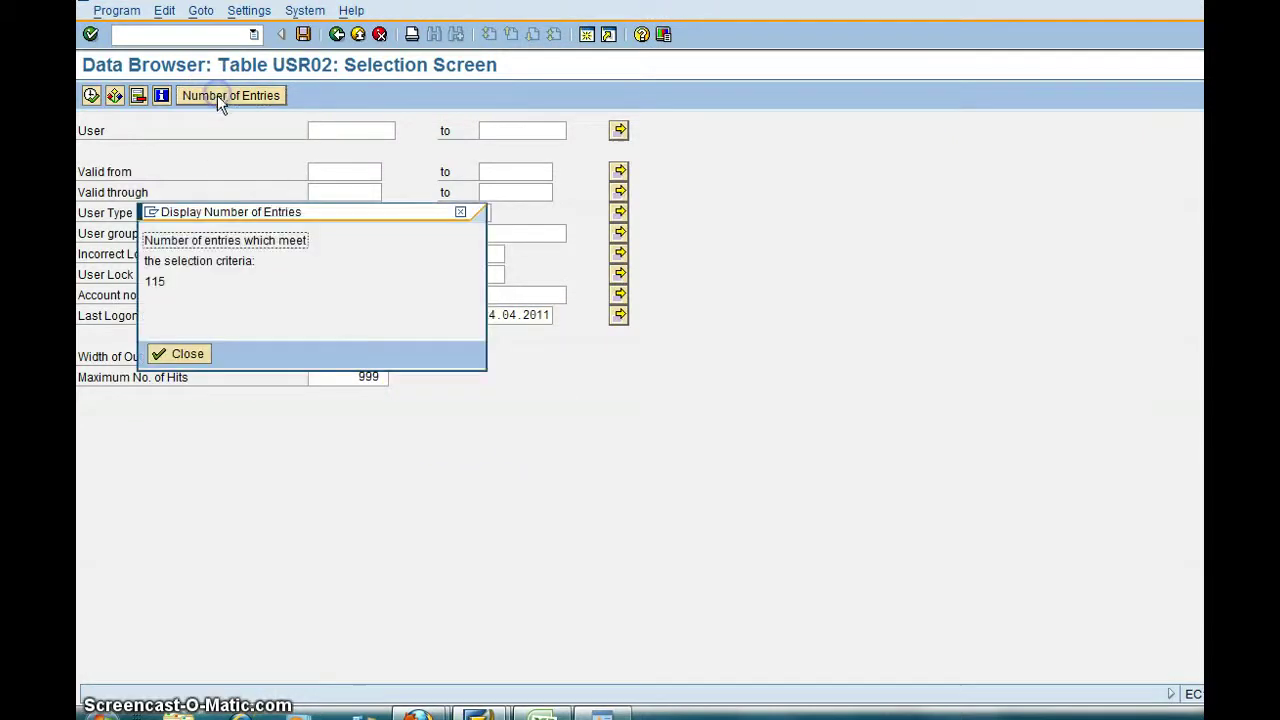
click(182, 354)
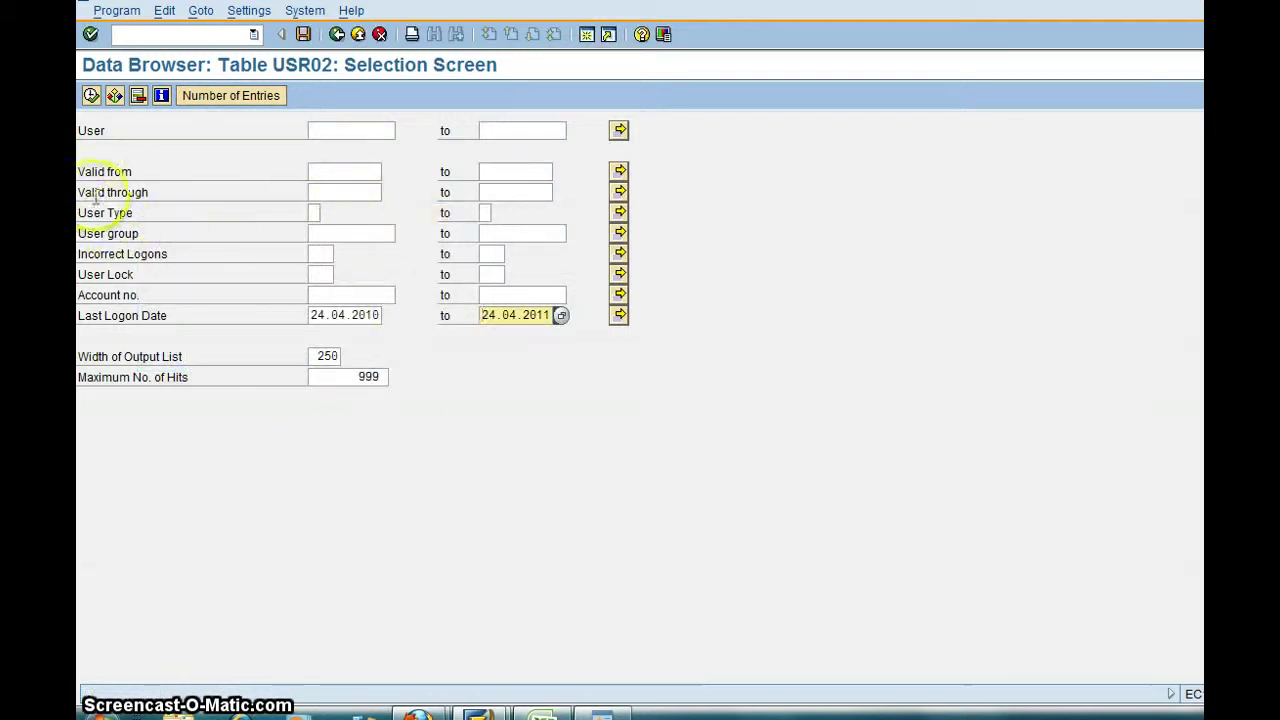
click(90, 96)
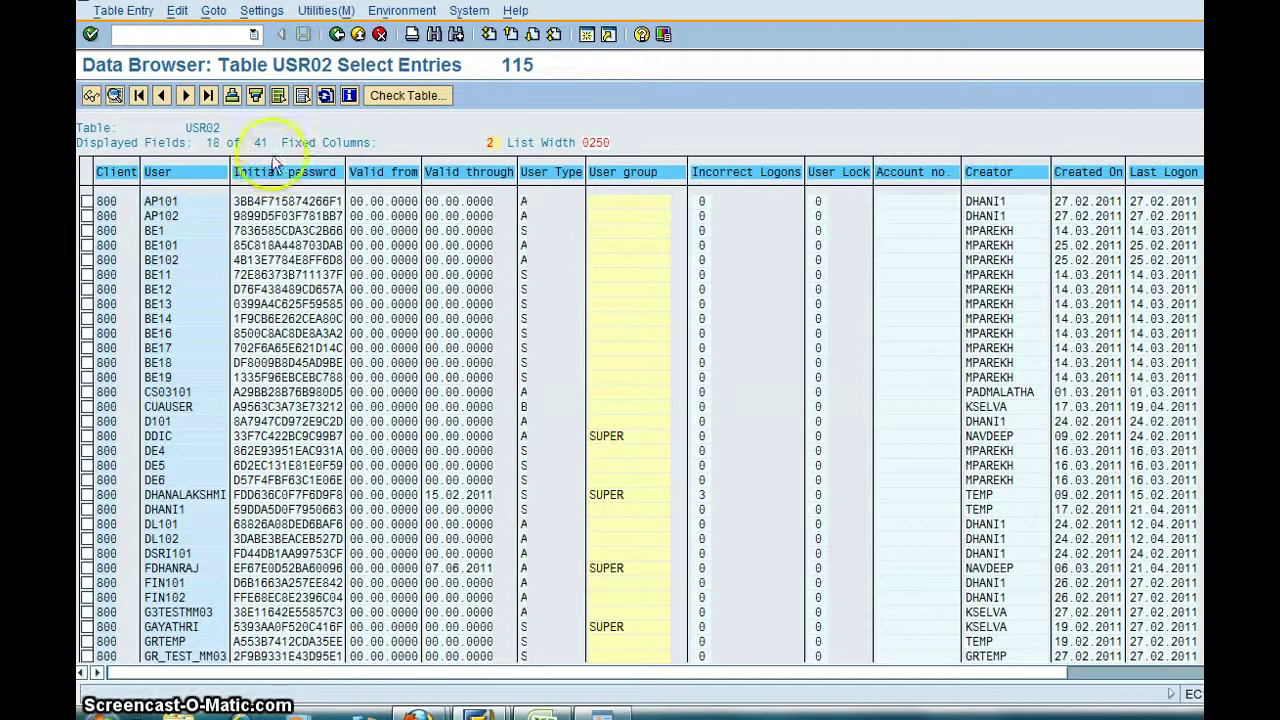
Limit the displayed list fields to BNAME (User), CLASS (User group) and UFLAG (User Lock Status).
click(261, 14)
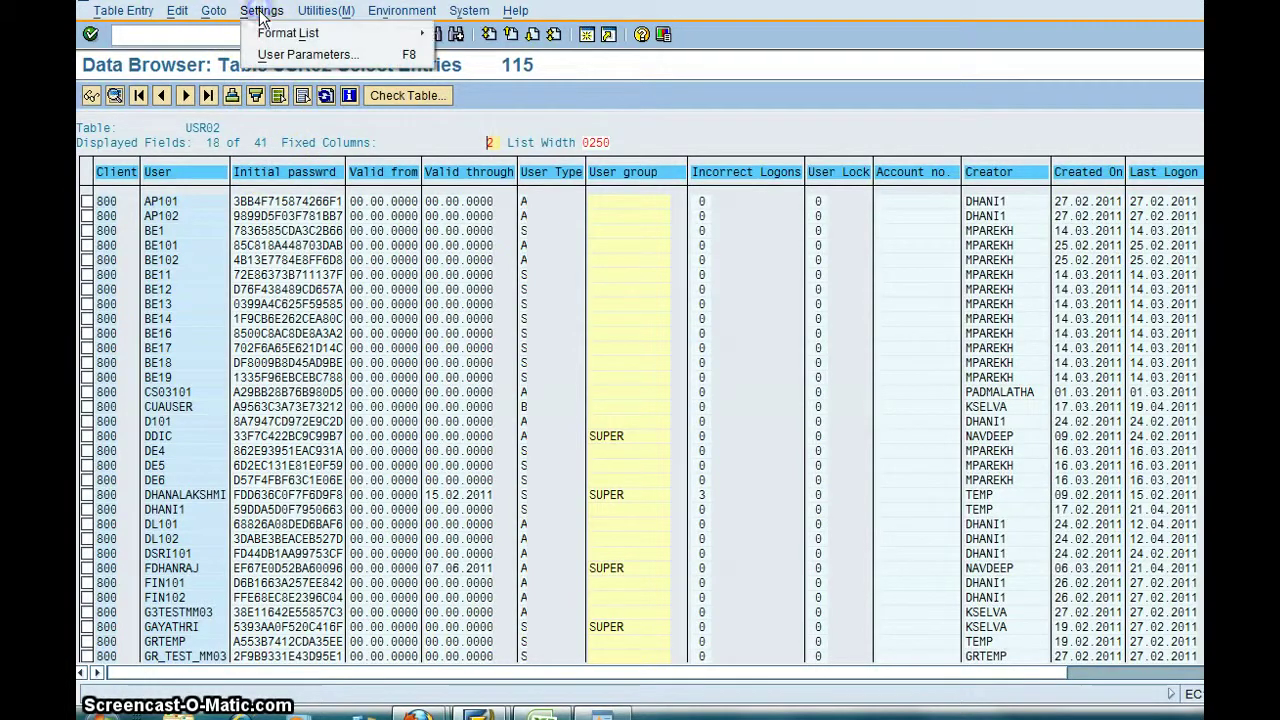
mouse_move(276, 36)
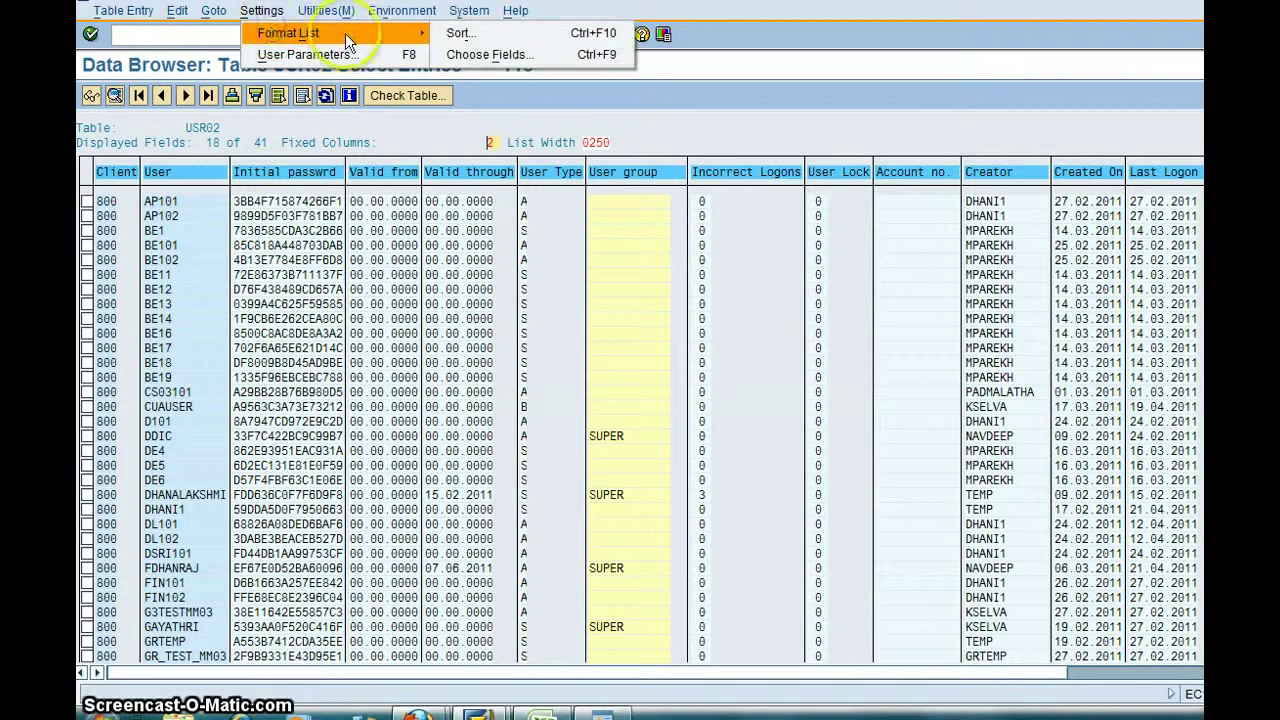
click(448, 54)
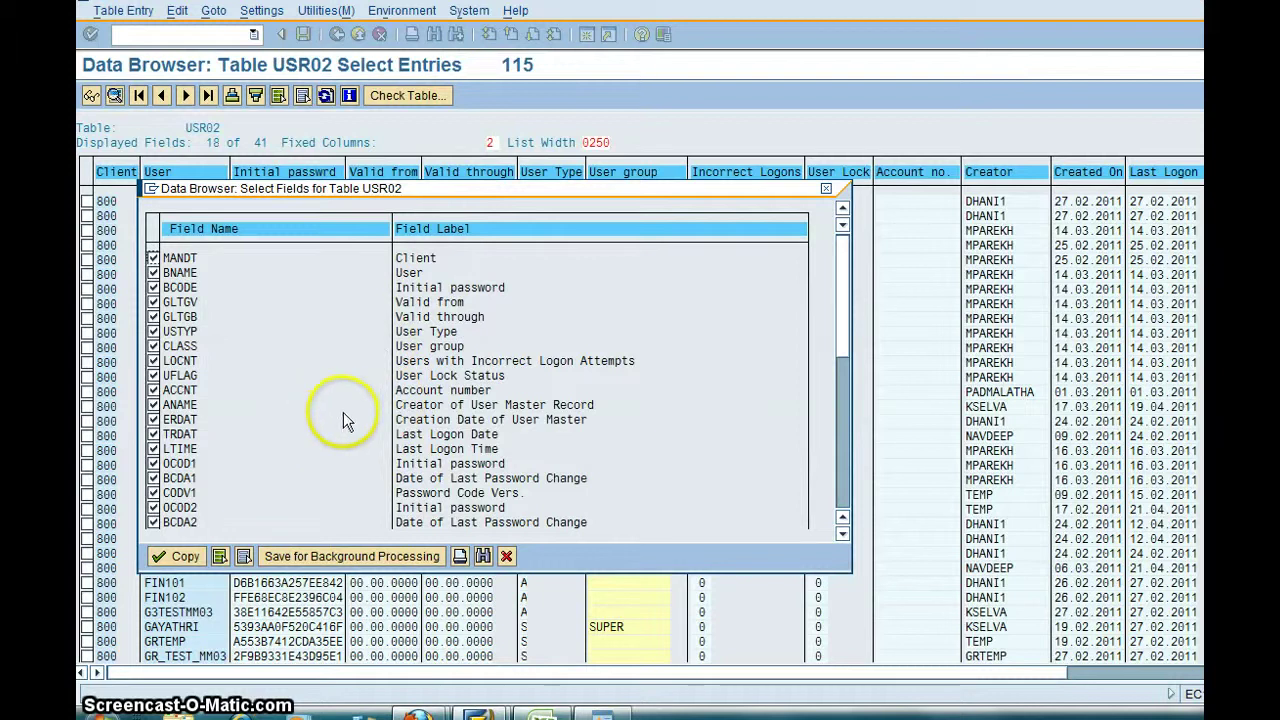
click(247, 556)
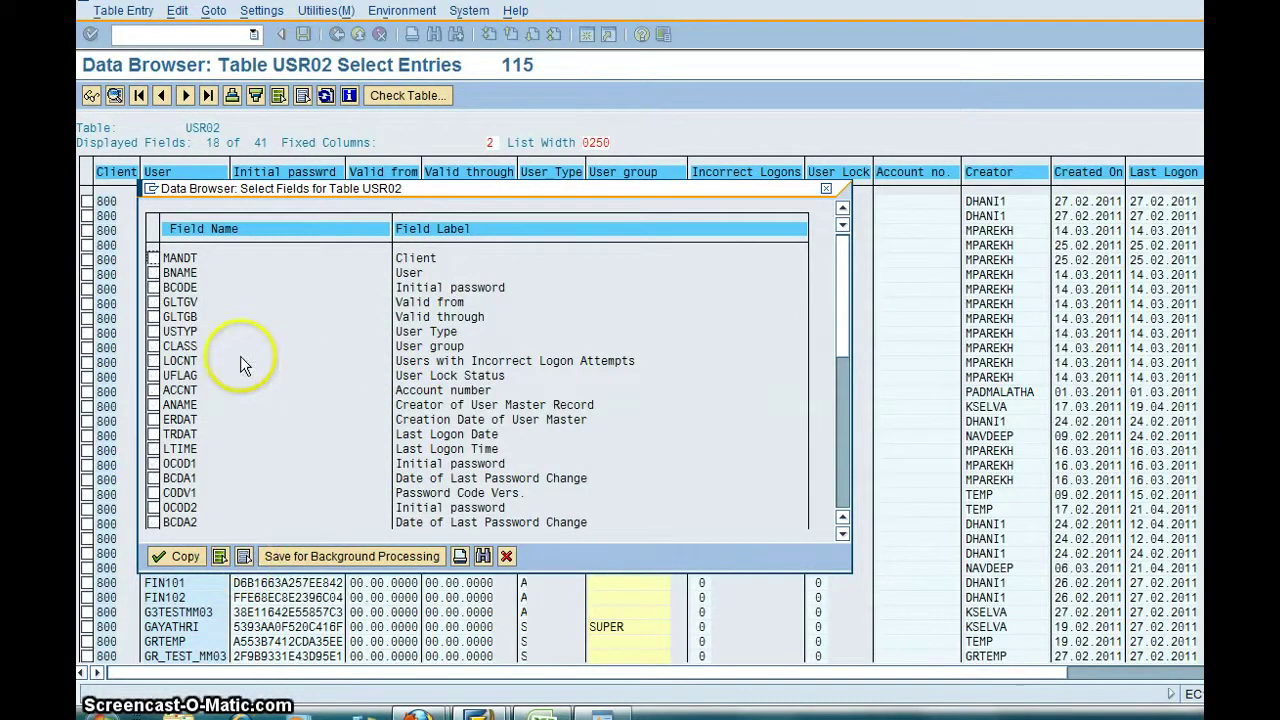
click(173, 318)
click(154, 274)
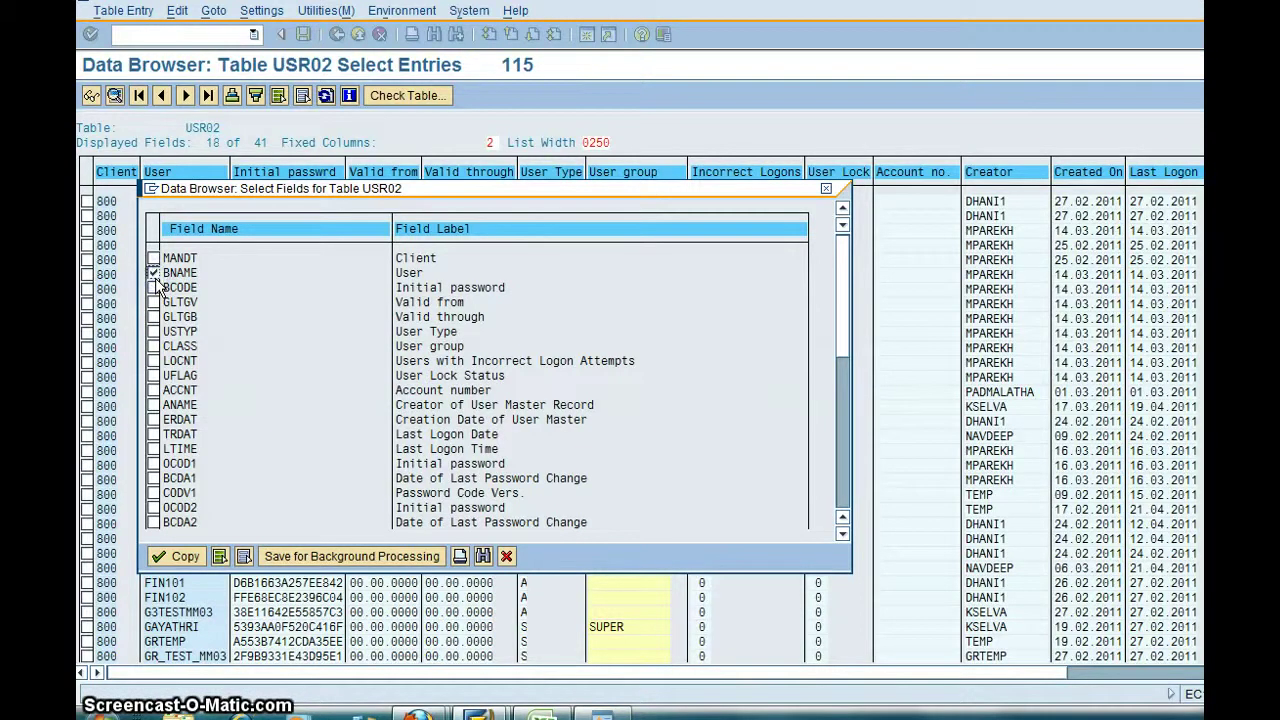
click(178, 556)
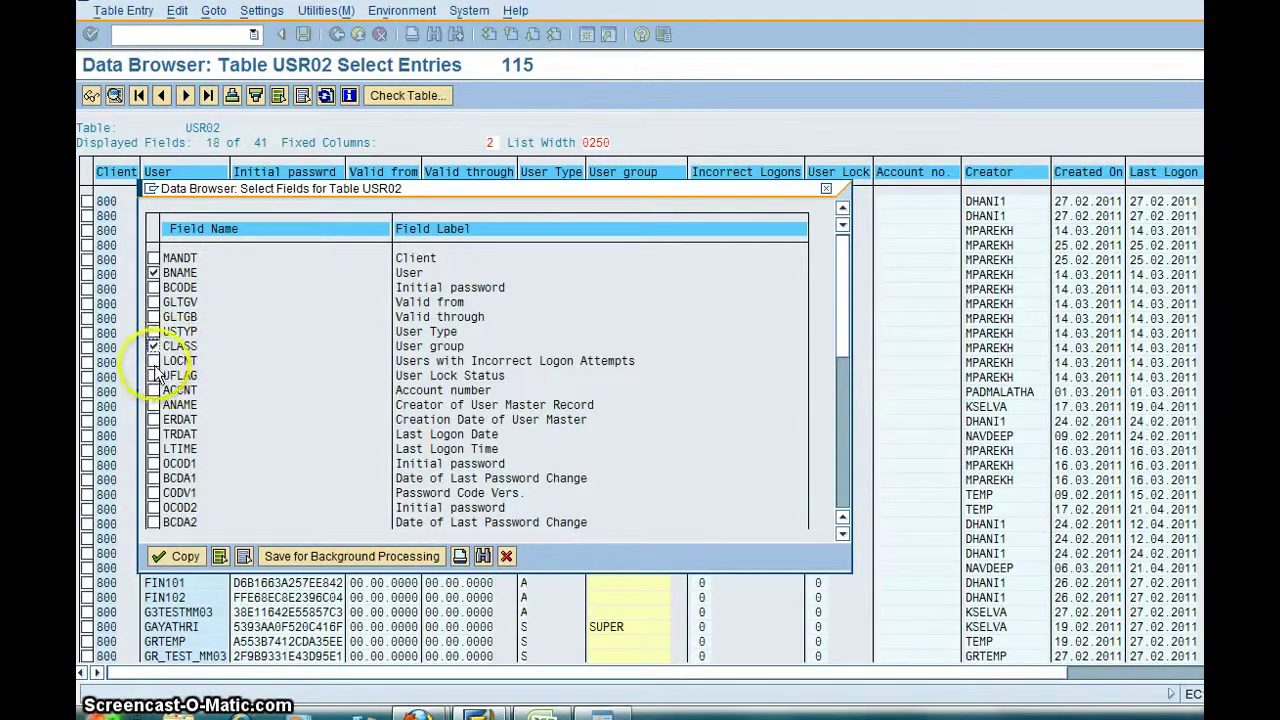
click(177, 556)
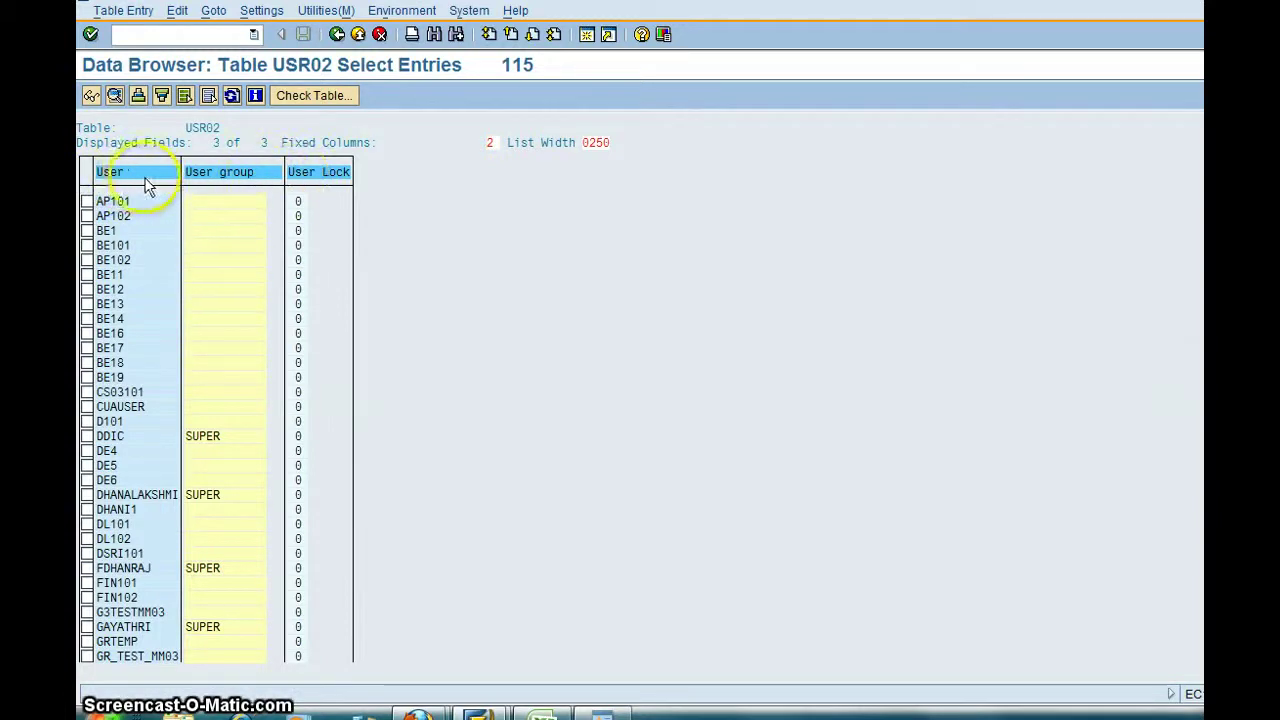
Sort the entries by User group, first in descending and finally in ascending order.
click(161, 95)
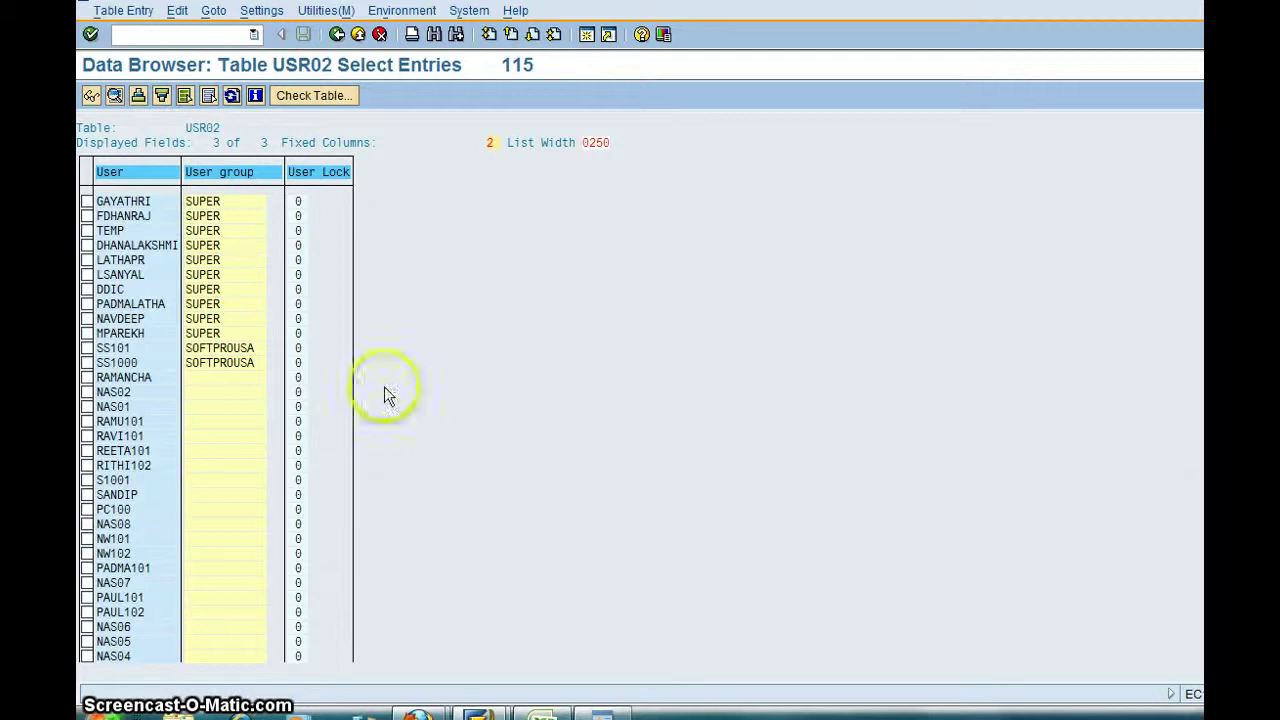
click(161, 95)
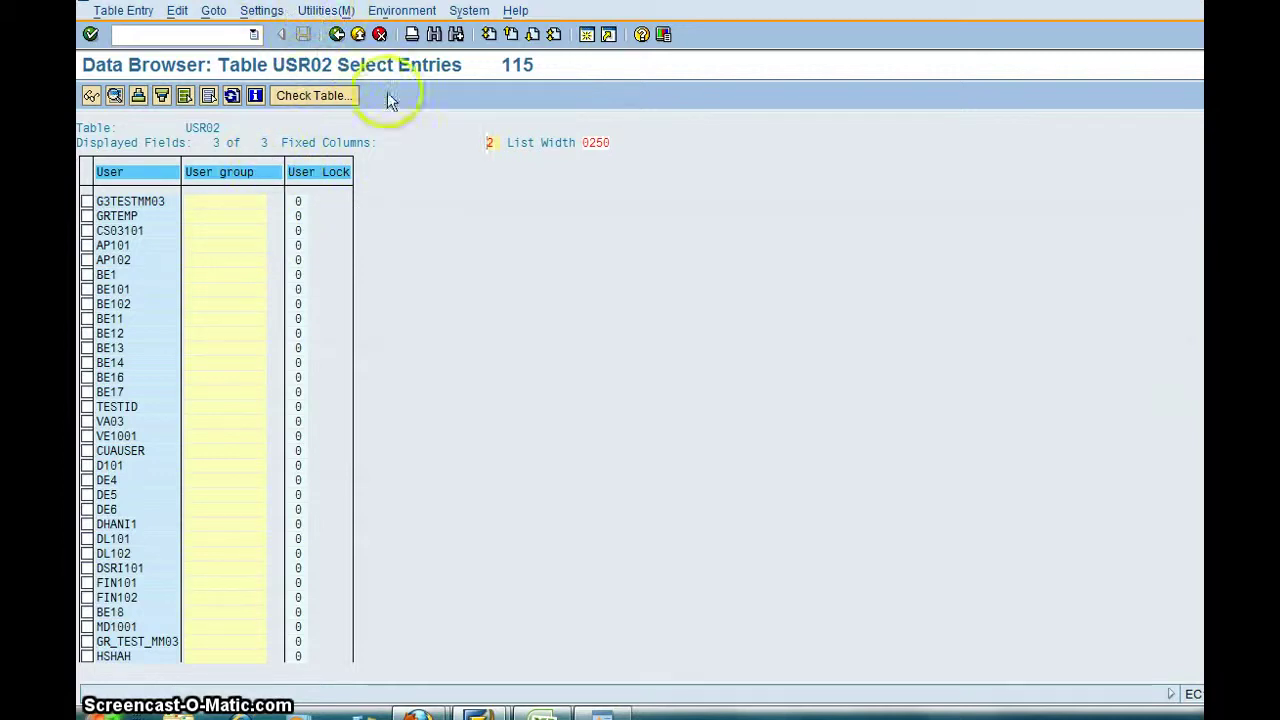
Save the sorted list as a local file using the In the clipboard format.
click(464, 14)
mouse_move(492, 138)
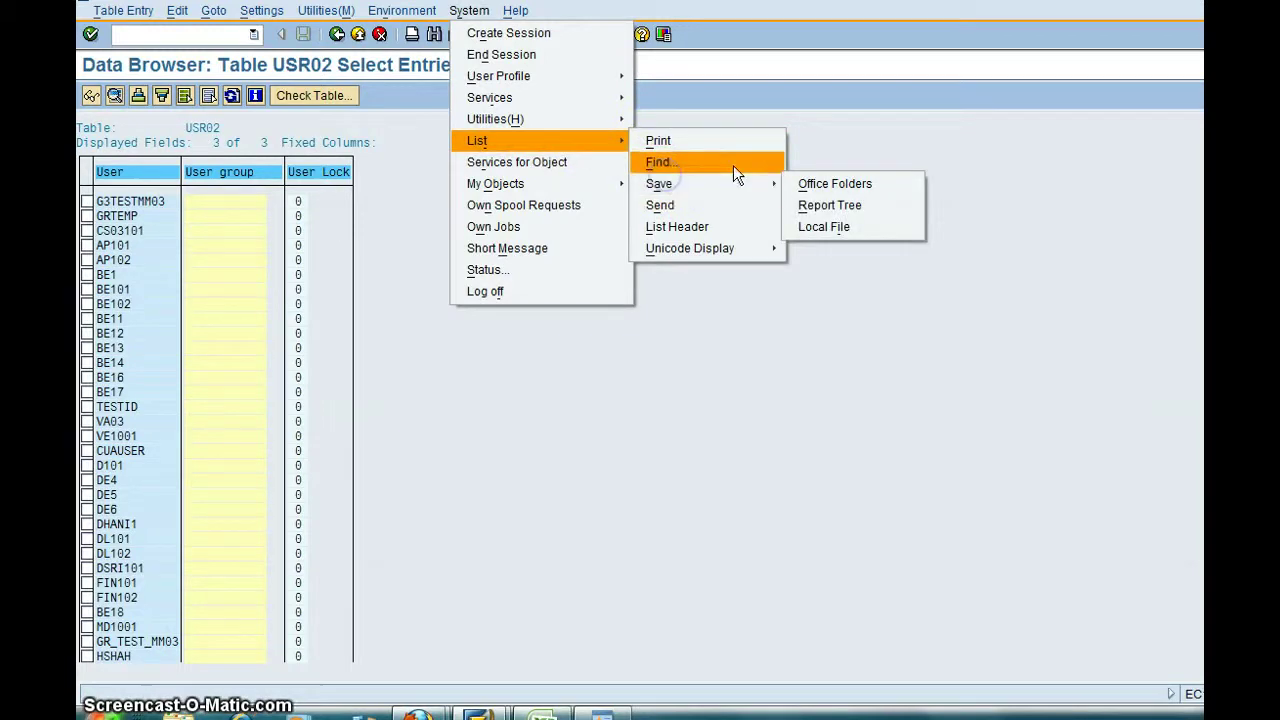
mouse_move(768, 187)
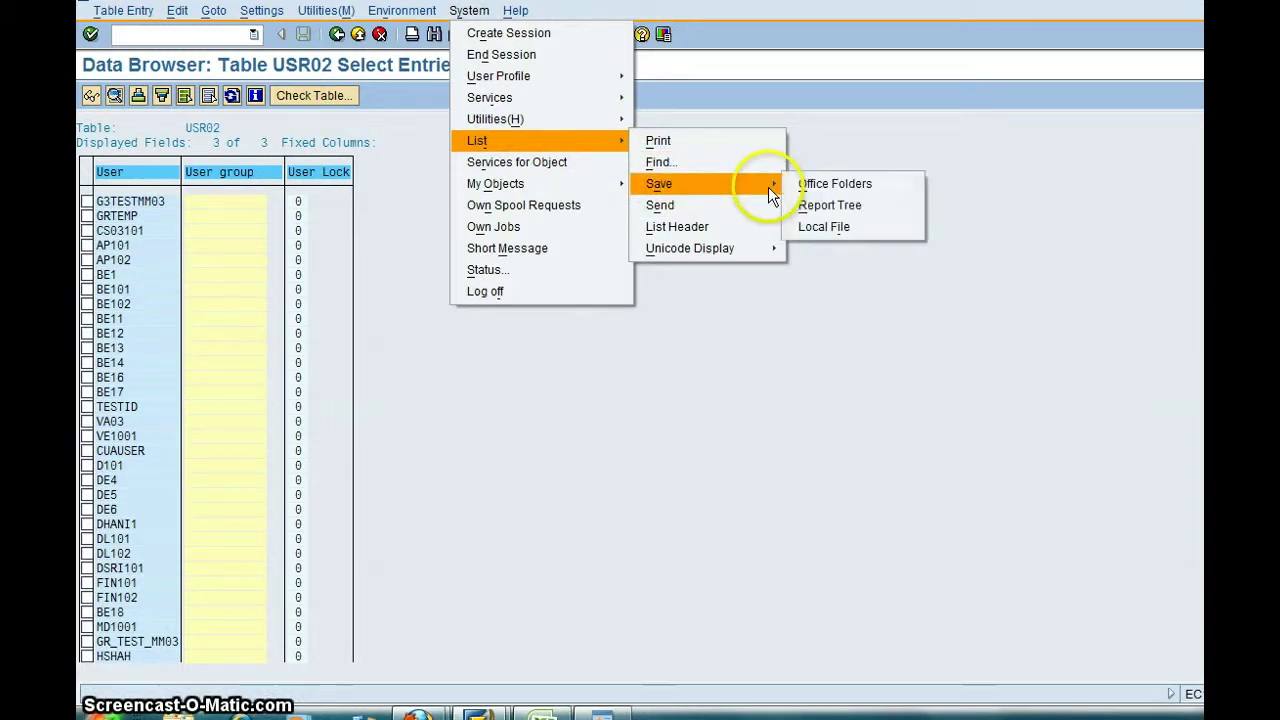
click(828, 224)
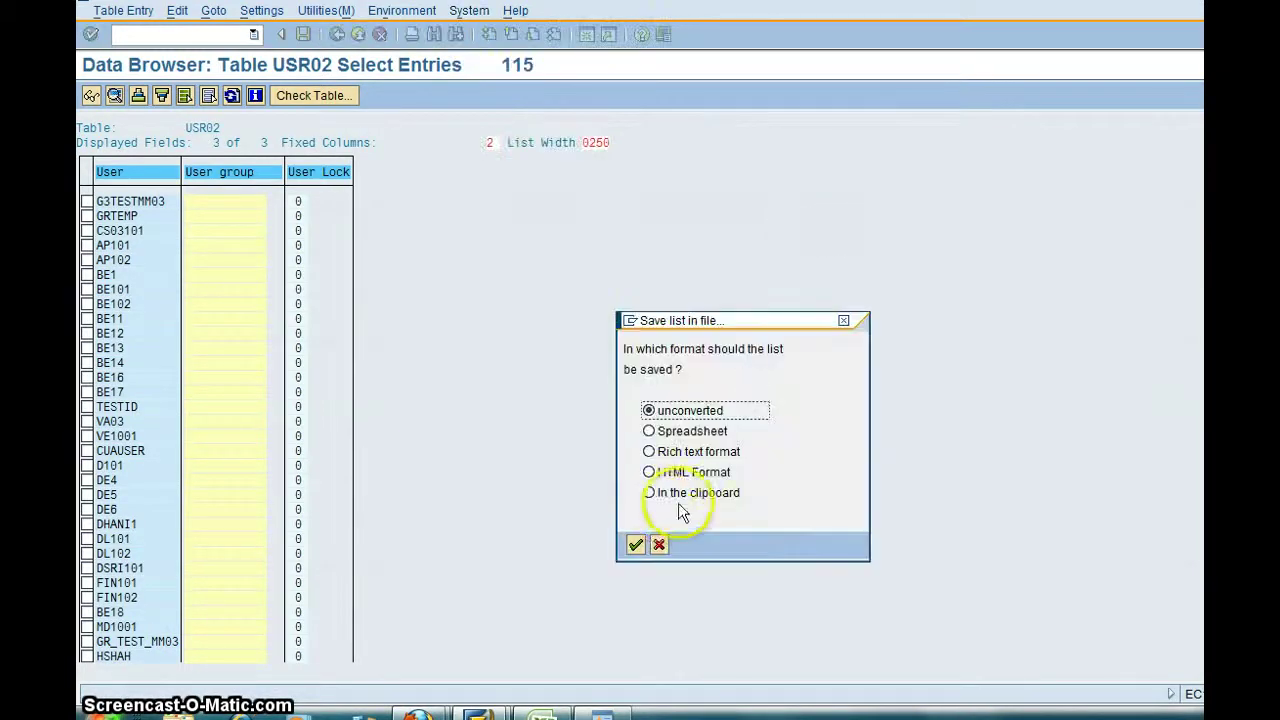
click(649, 493)
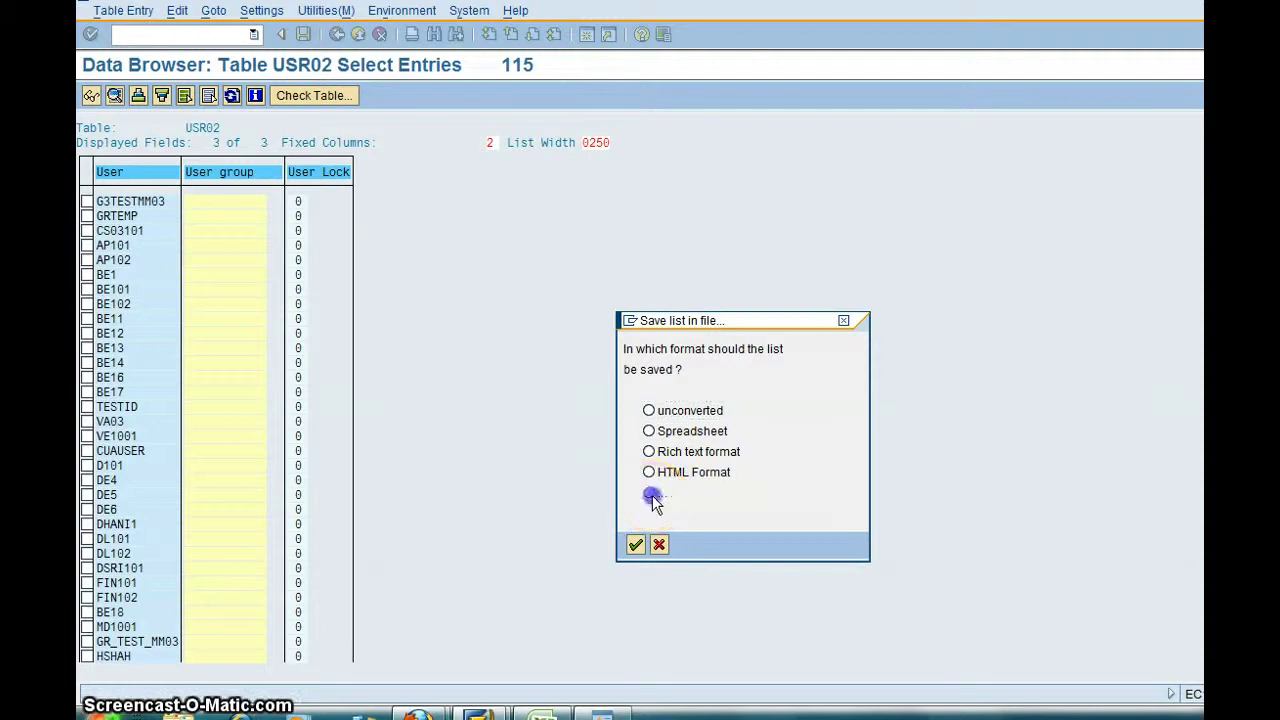
click(636, 545)
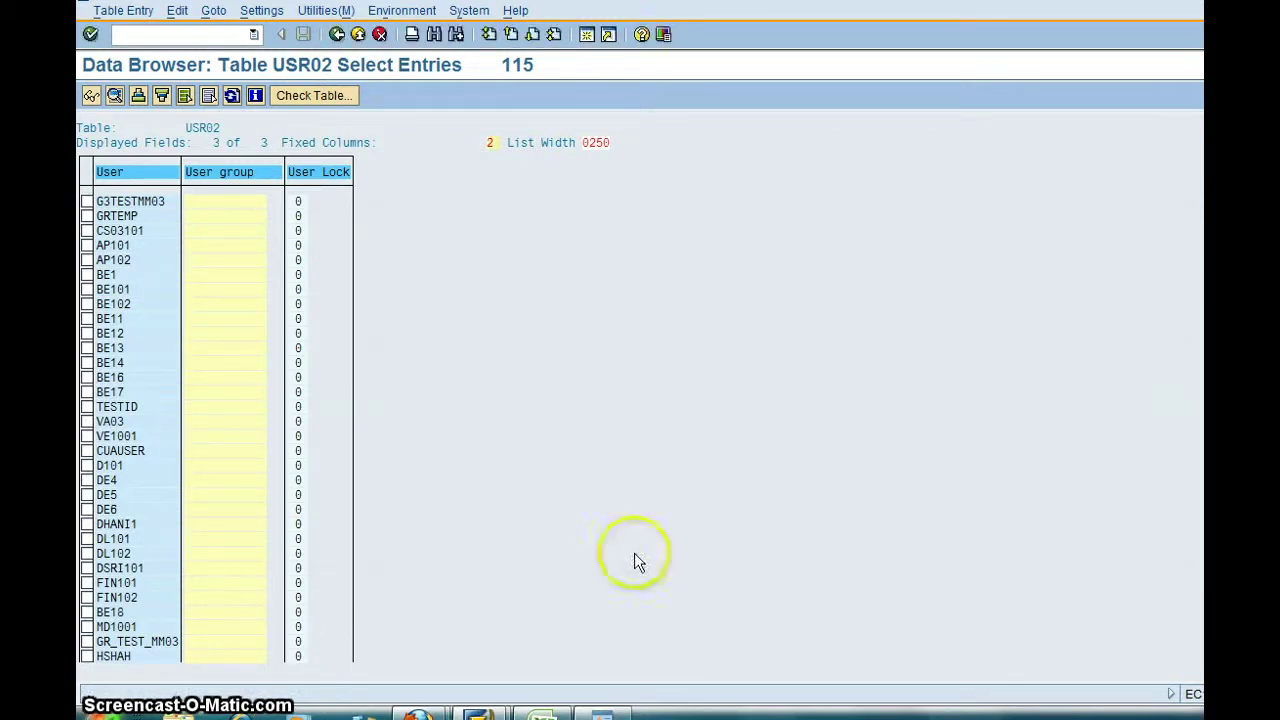
Switch to the empty Excel workbook Book1, select cell A1 of Sheet1, and minimize the workbook.
click(541, 710)
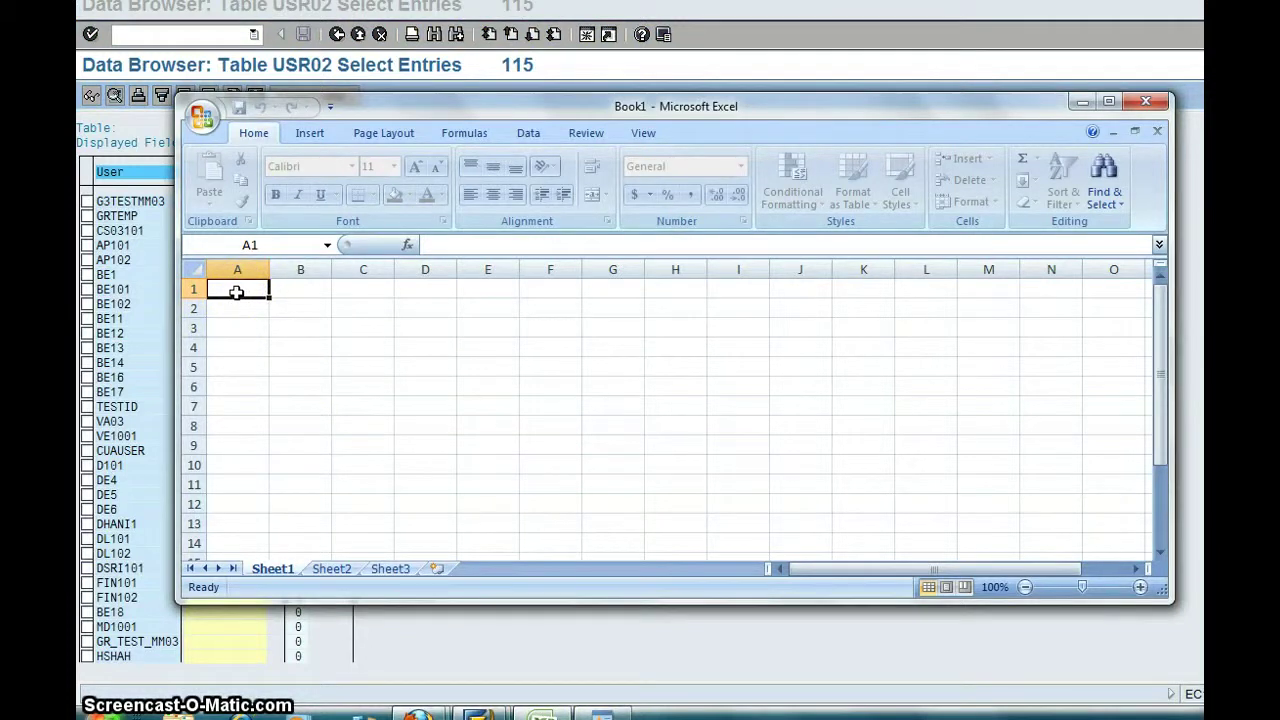
click(257, 303)
click(248, 284)
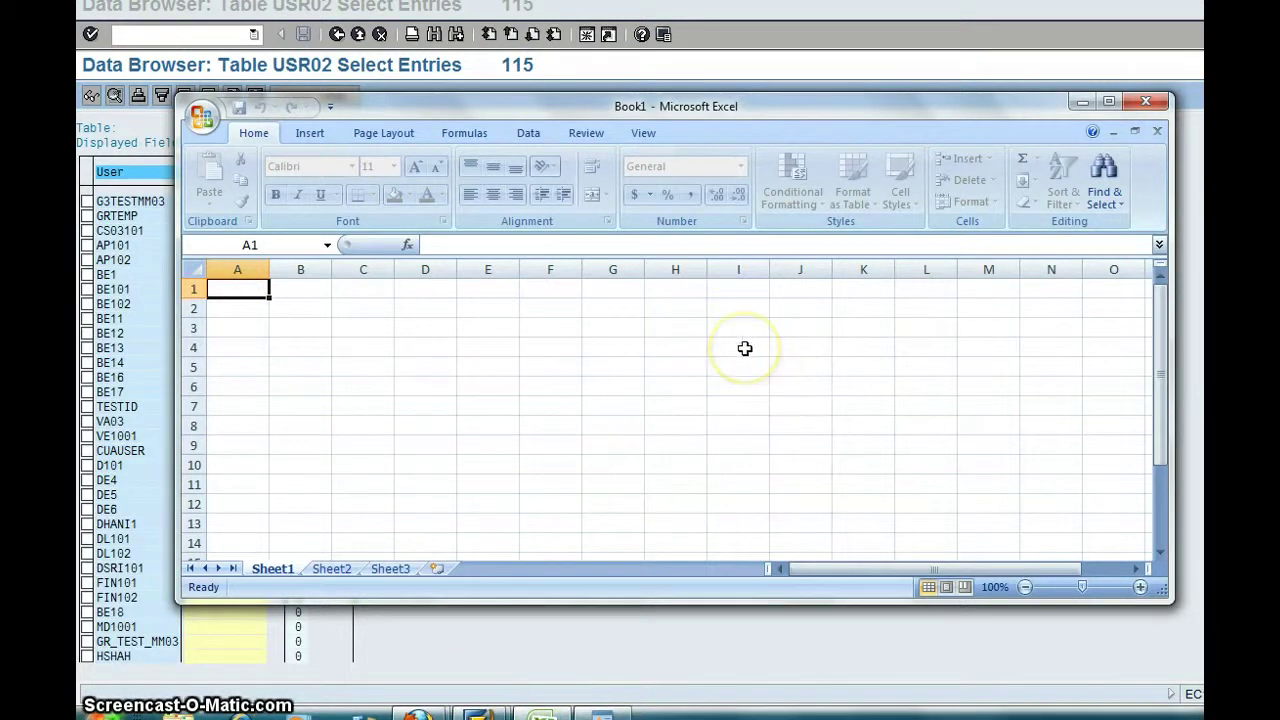
click(1083, 102)
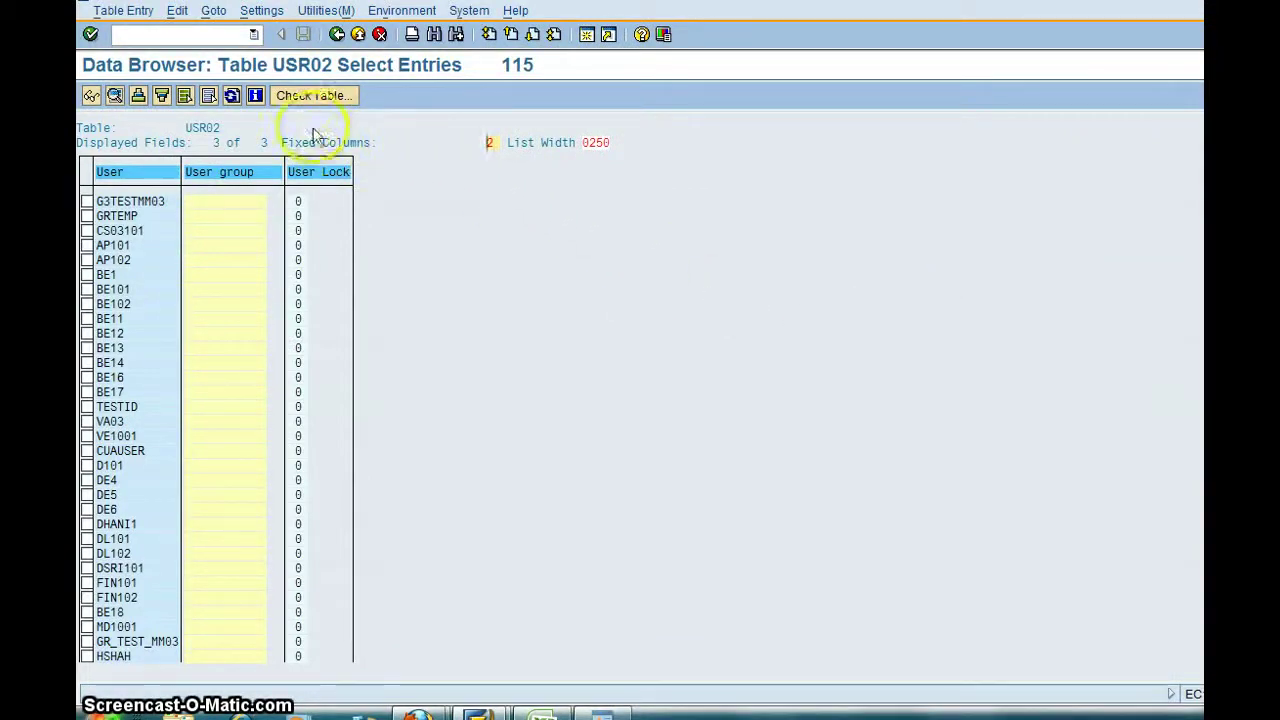
Leave the entry list, start transaction SE16N with /nse16n, and list the USR02 entries without selection criteria.
click(338, 36)
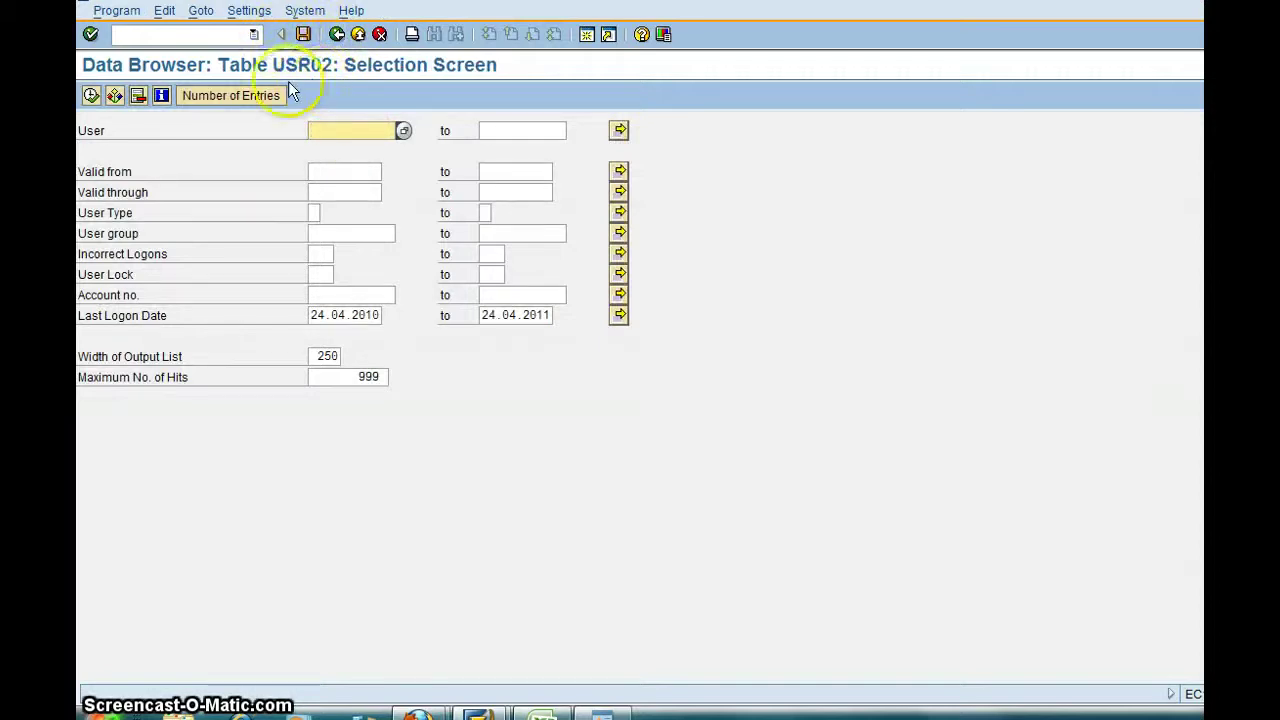
click(205, 39)
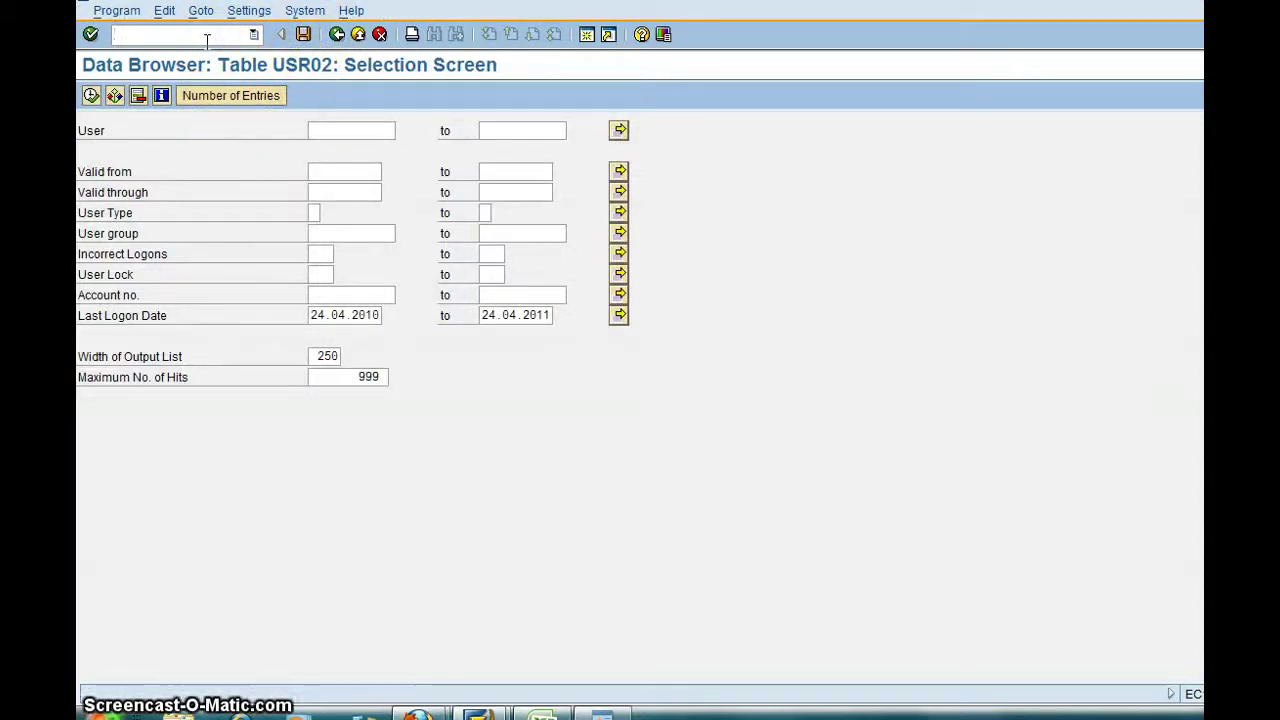
text(/nse16n)
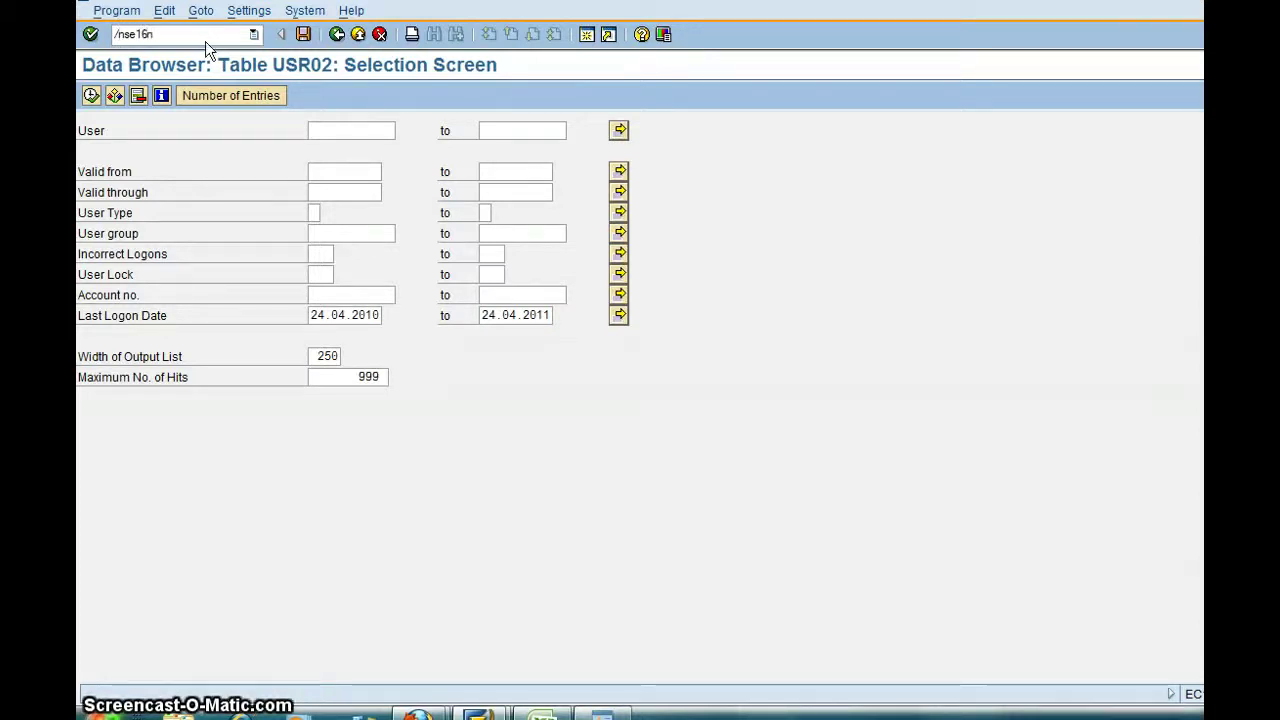
key(Return)
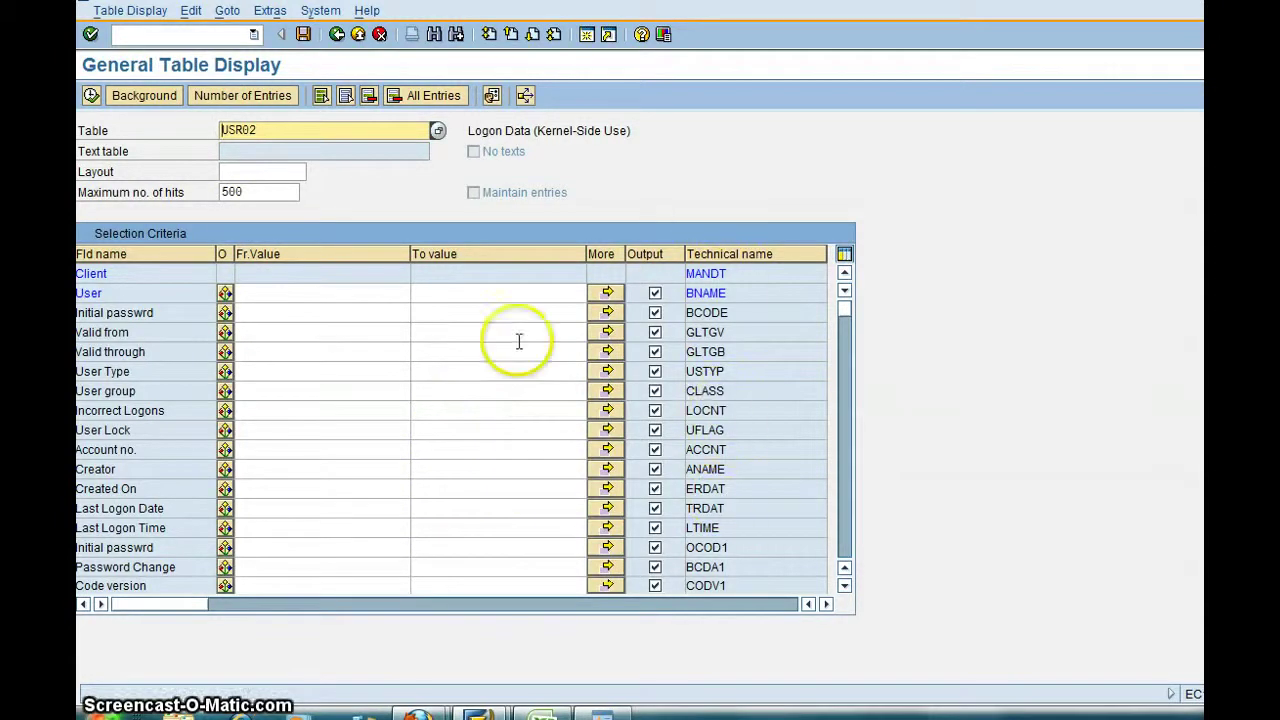
click(92, 95)
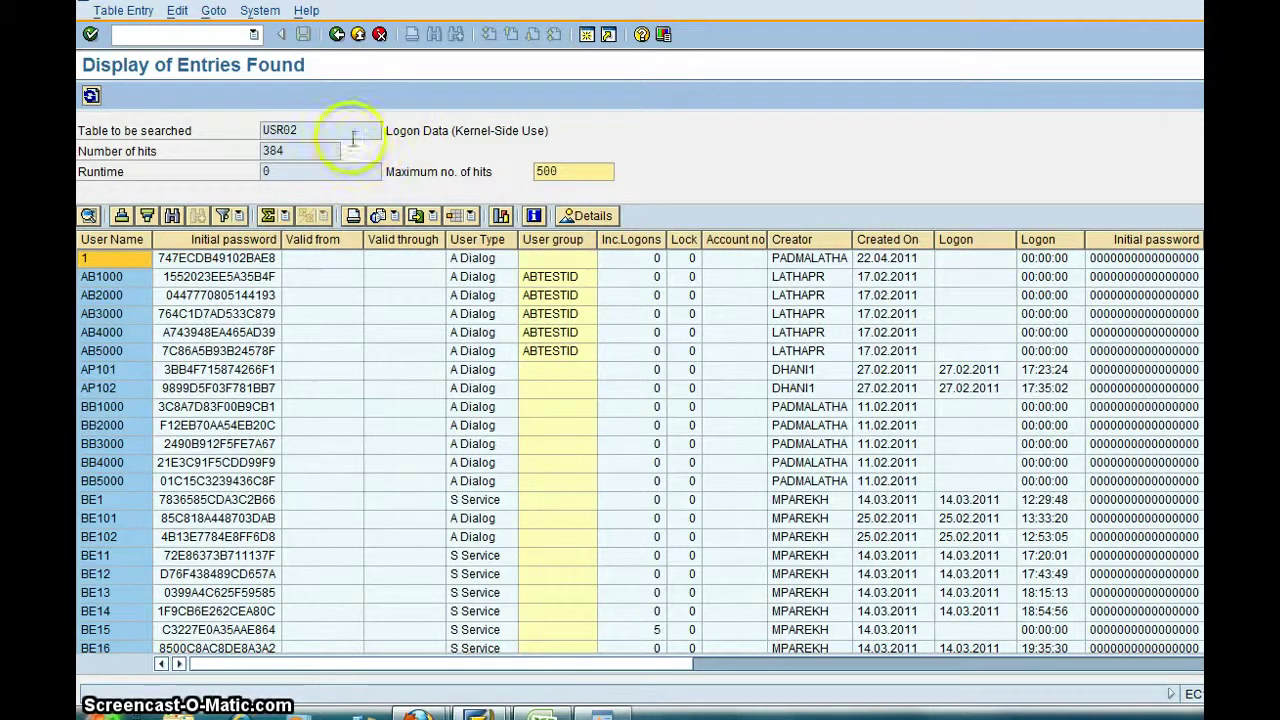
Look through the menus of the found entries, and go back to SAP Easy Access.
click(216, 14)
mouse_move(123, 11)
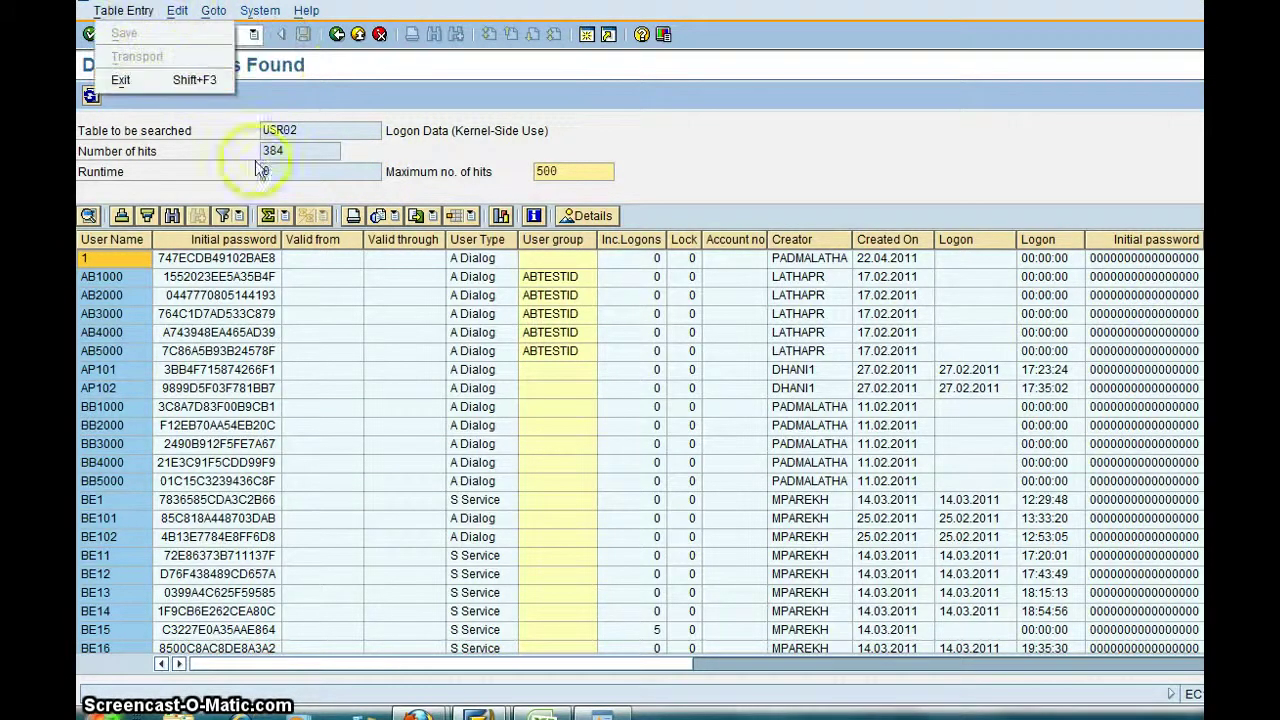
click(337, 34)
click(338, 34)
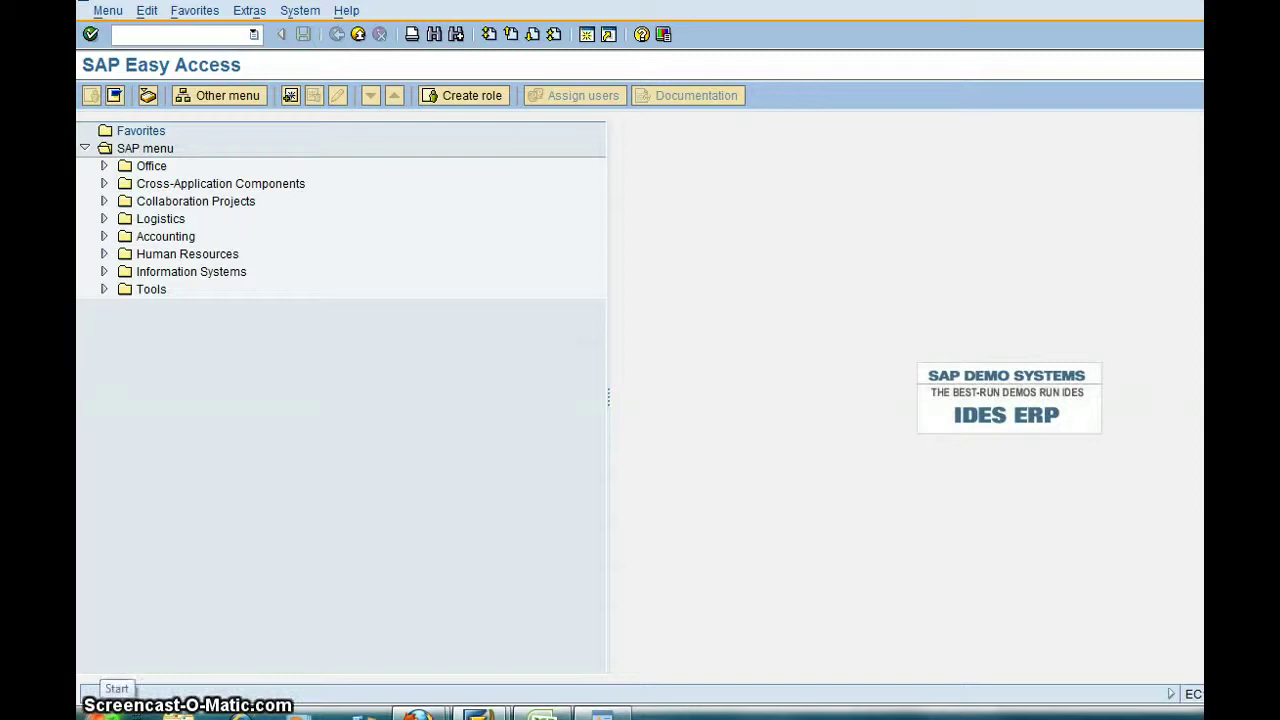
Open the Libraries window in Windows Explorer.
click(100, 714)
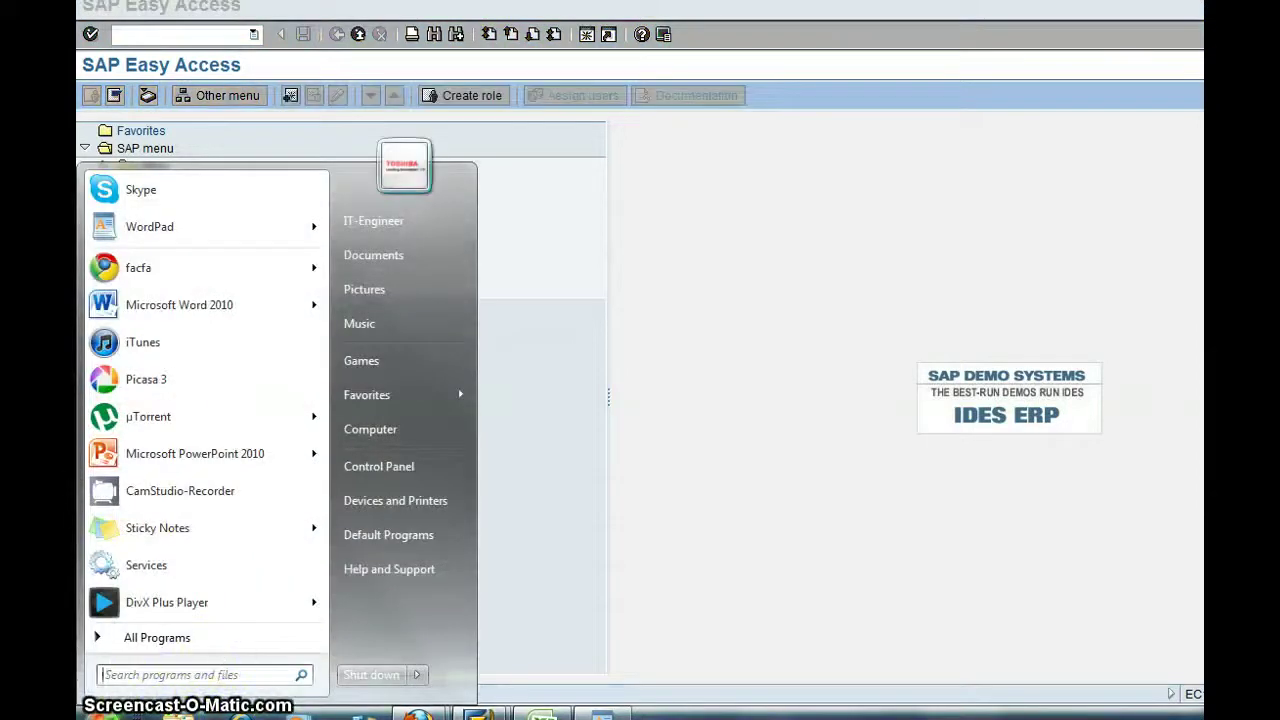
click(581, 480)
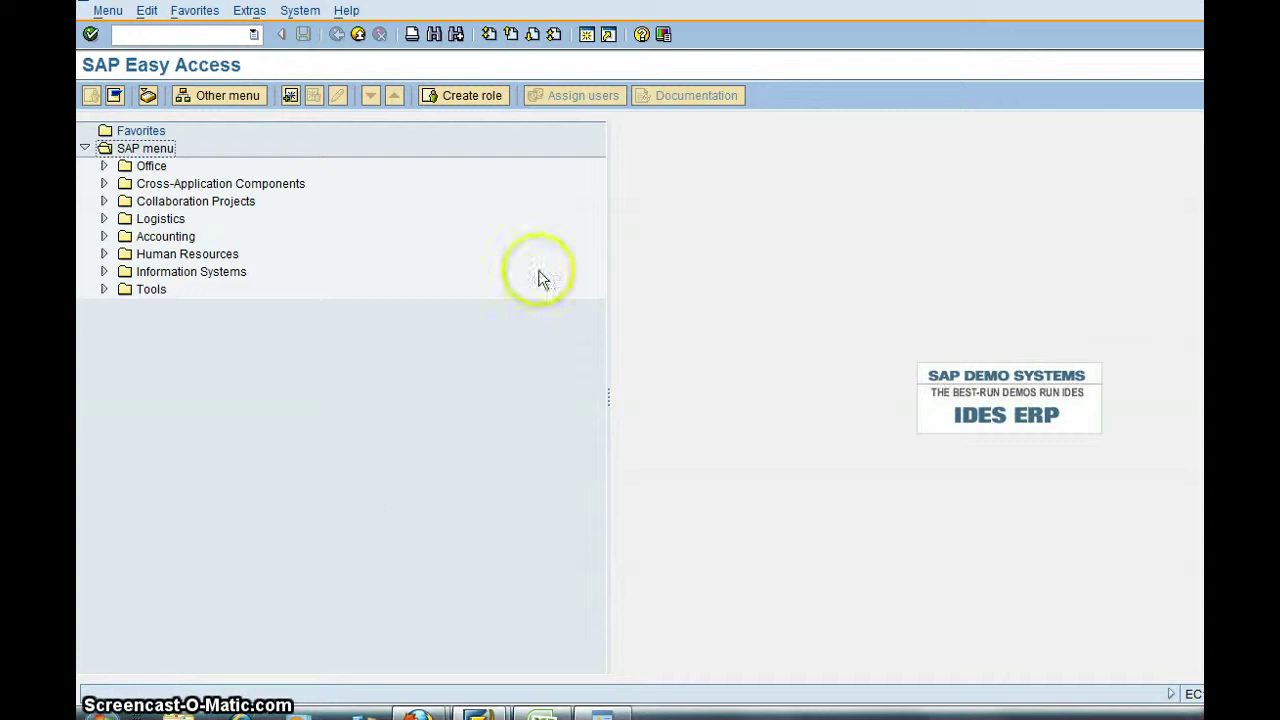
click(172, 712)
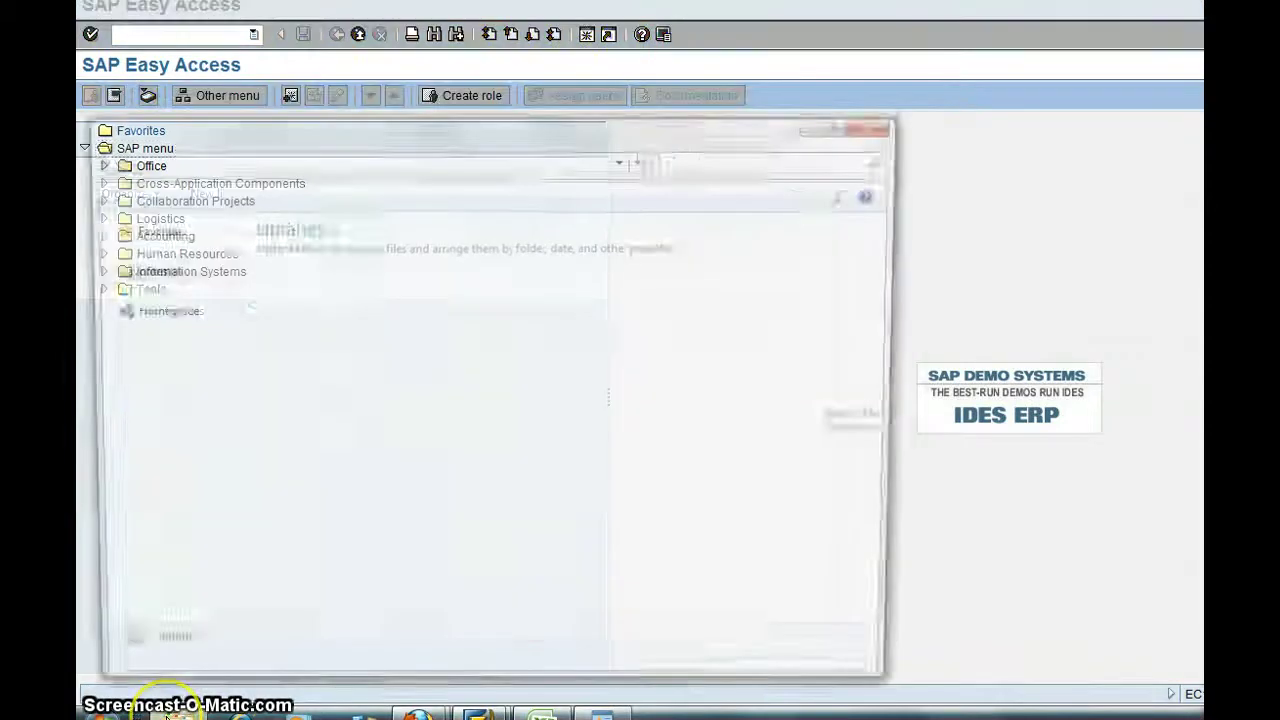